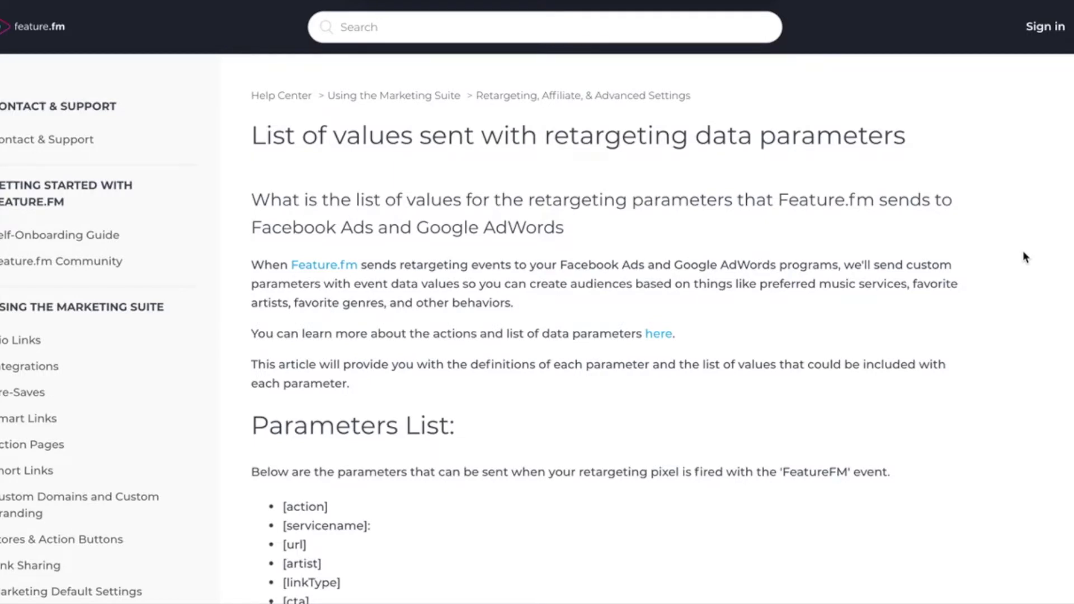
Scroll the retargeting parameters article down to the [action] value definitions, including pageview.
scroll(1023, 255, "down", 3)
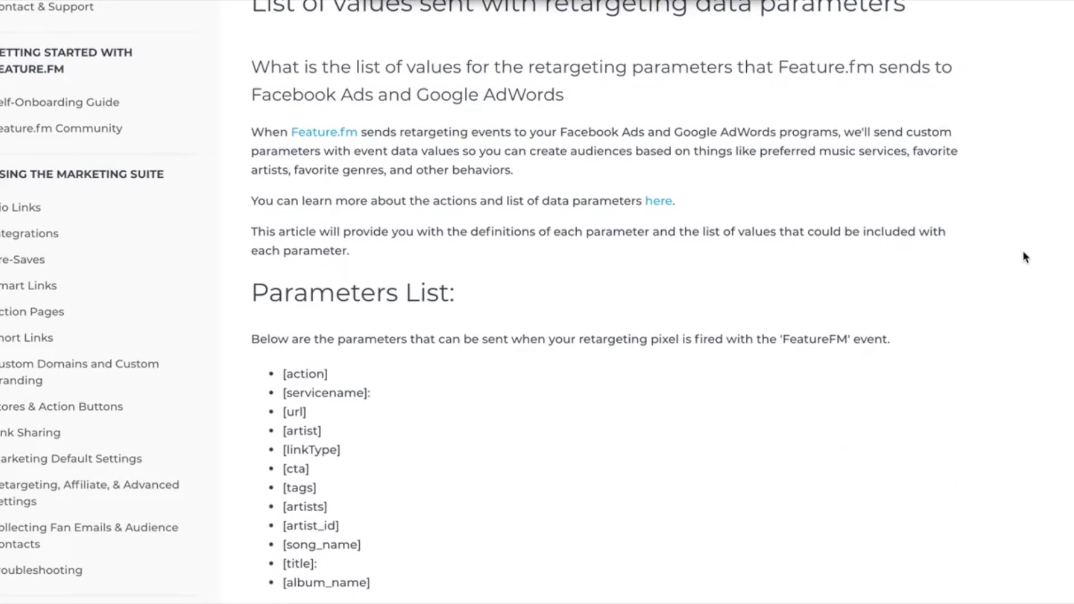
scroll(1023, 252, "down", 4)
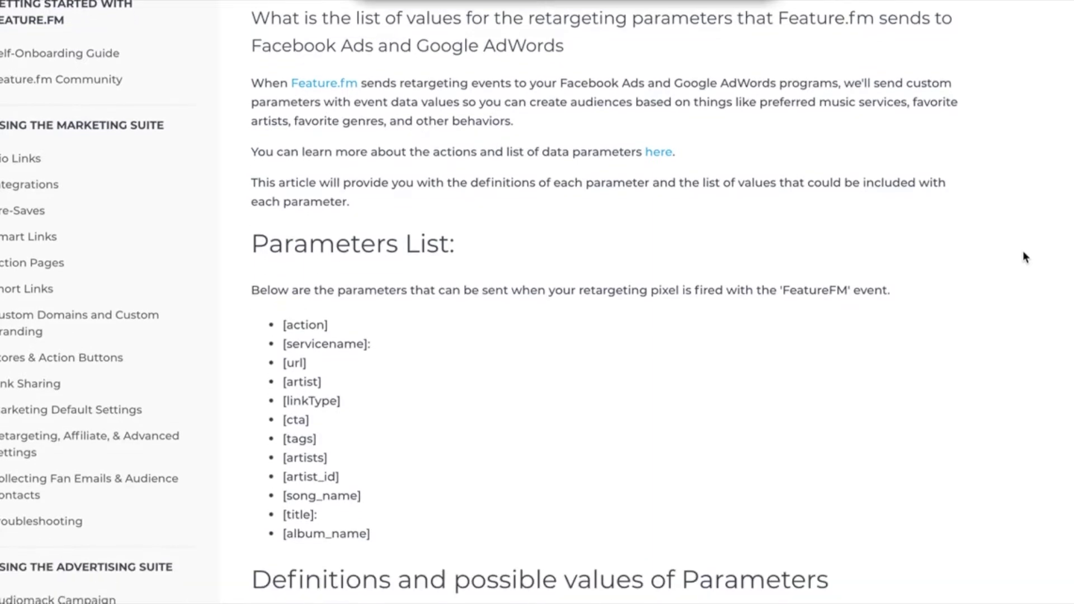
scroll(1024, 256, "down", 3)
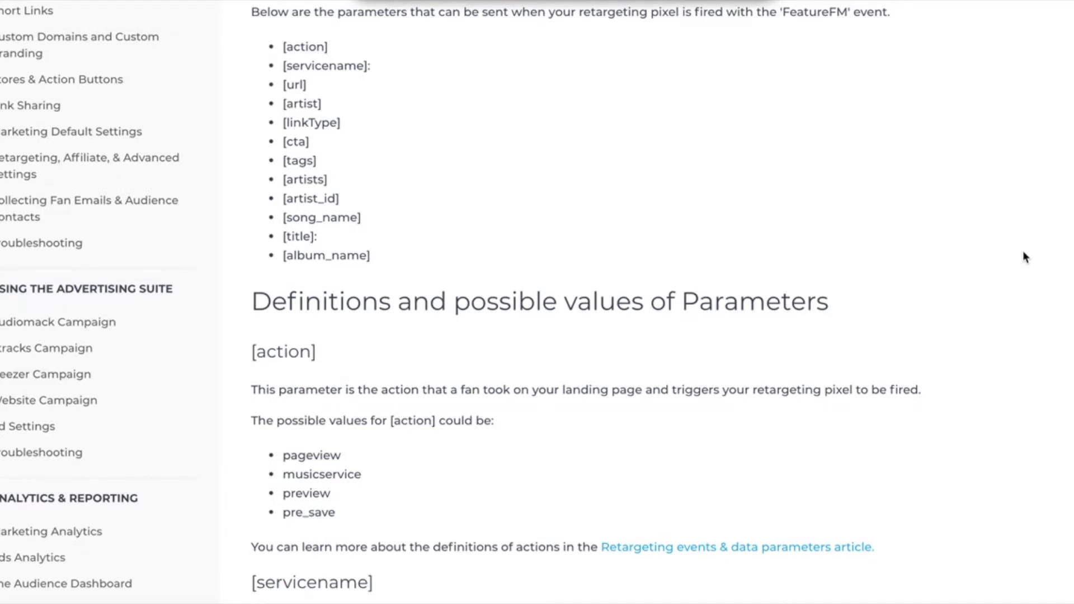
scroll(1024, 257, "down", 3)
scroll(1025, 256, "up", 3)
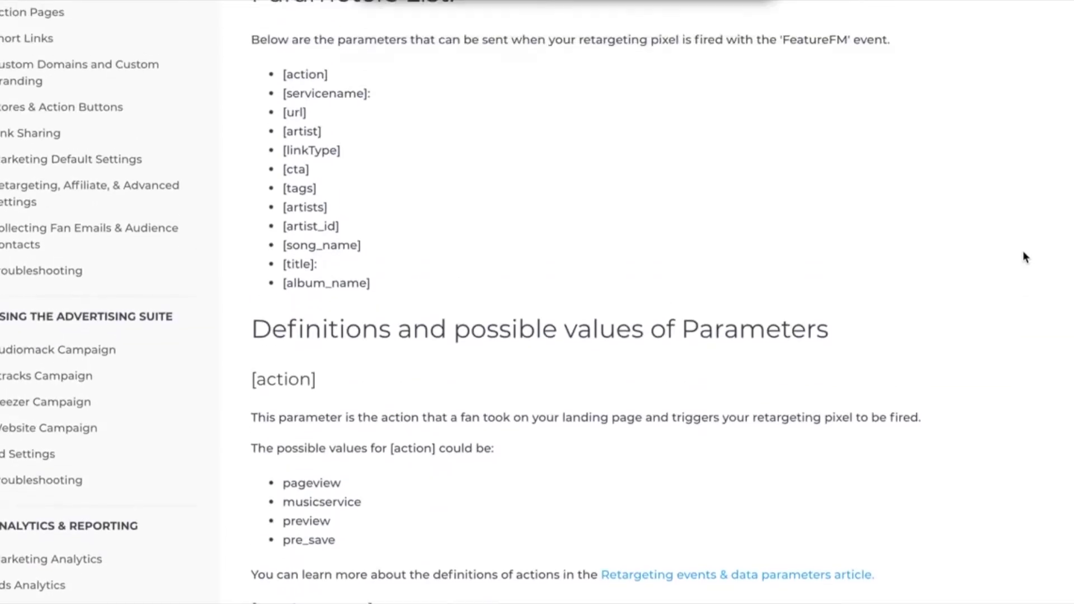
scroll(1024, 256, "up", 2)
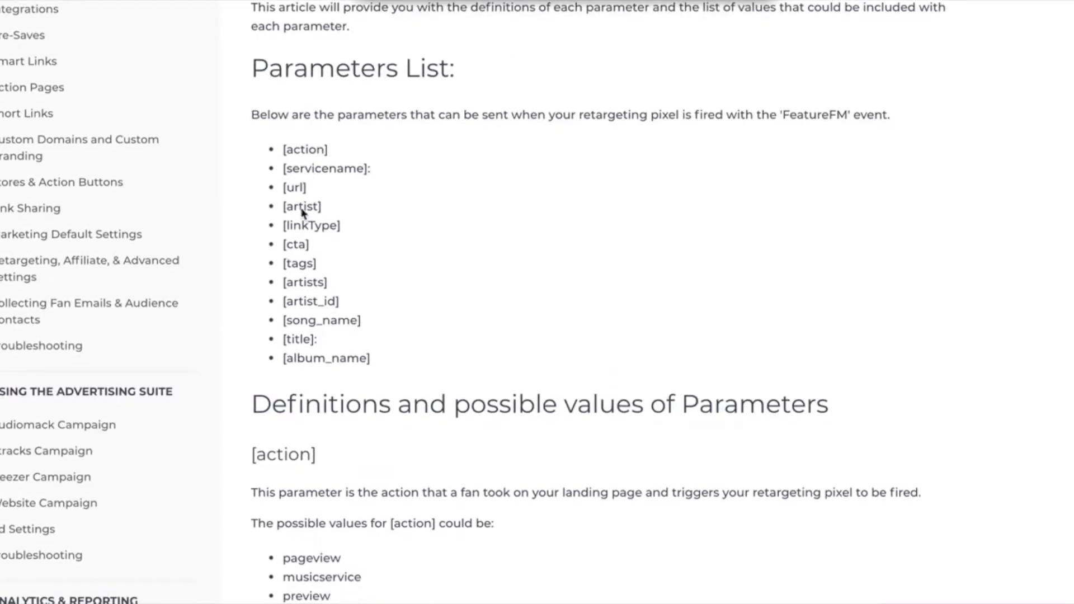
scroll(347, 360, "down", 3)
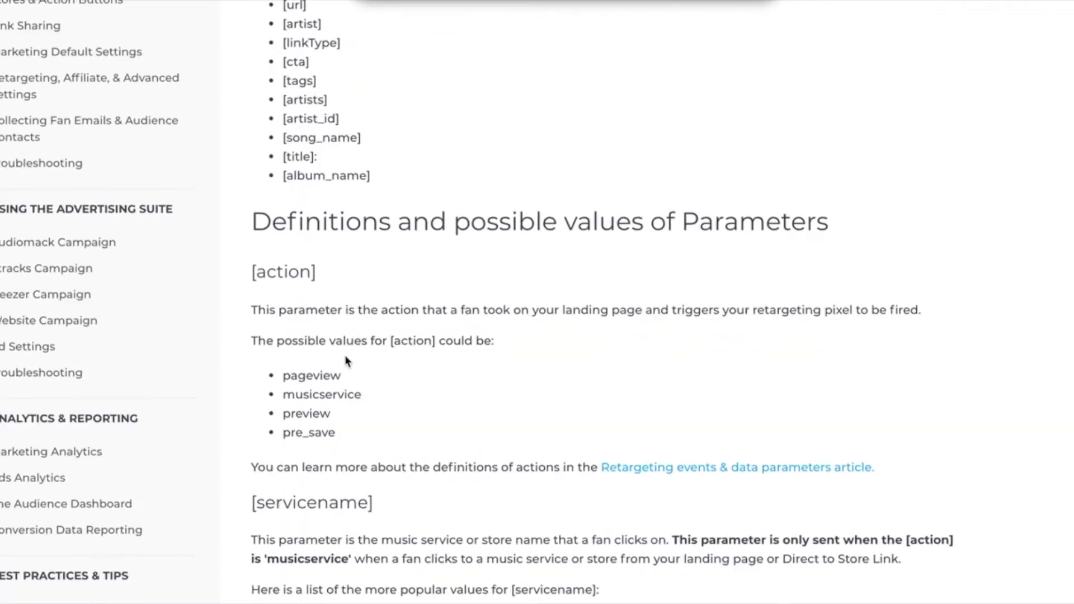
scroll(345, 360, "down", 5)
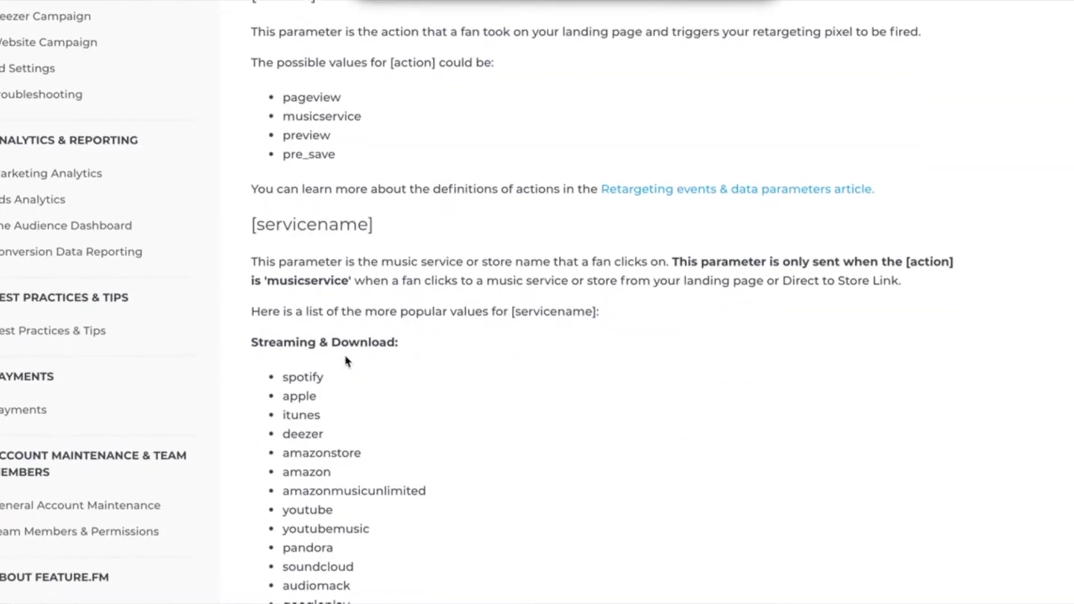
scroll(753, 455, "down", 4)
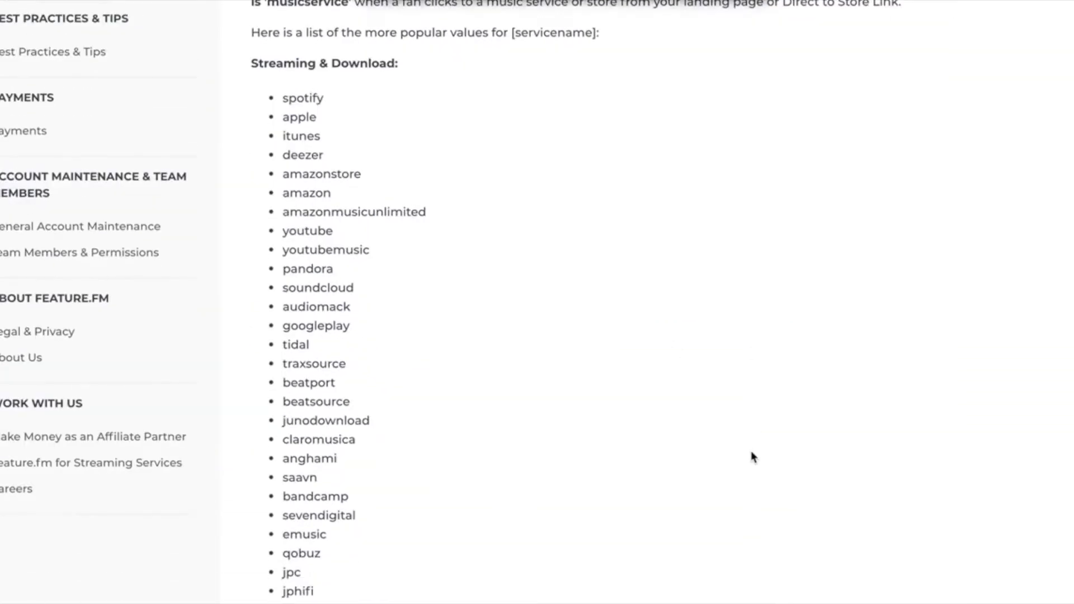
scroll(753, 456, "down", 1)
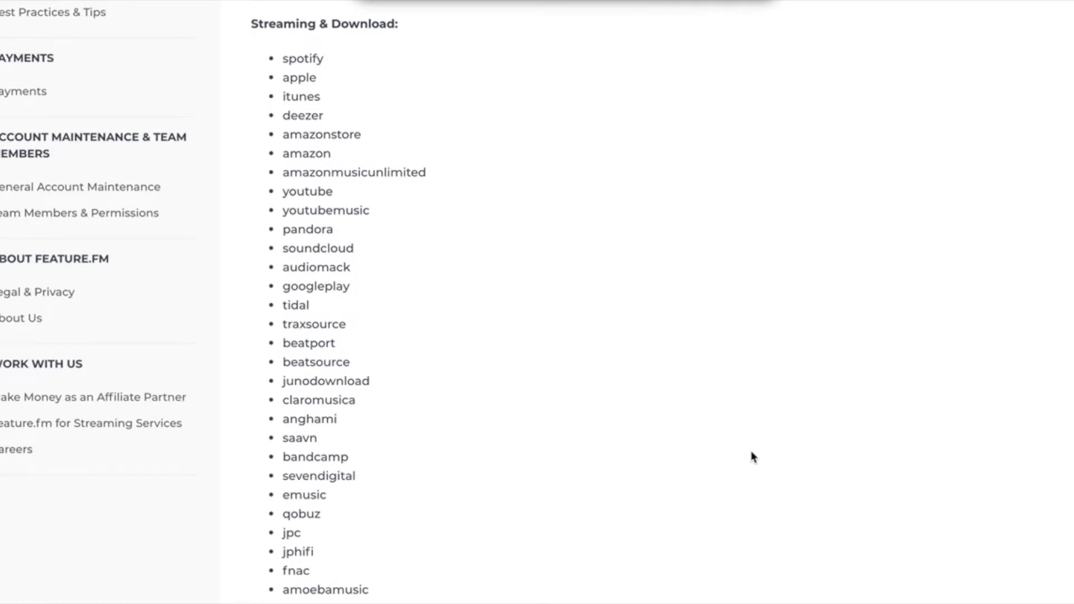
scroll(751, 456, "up", 10)
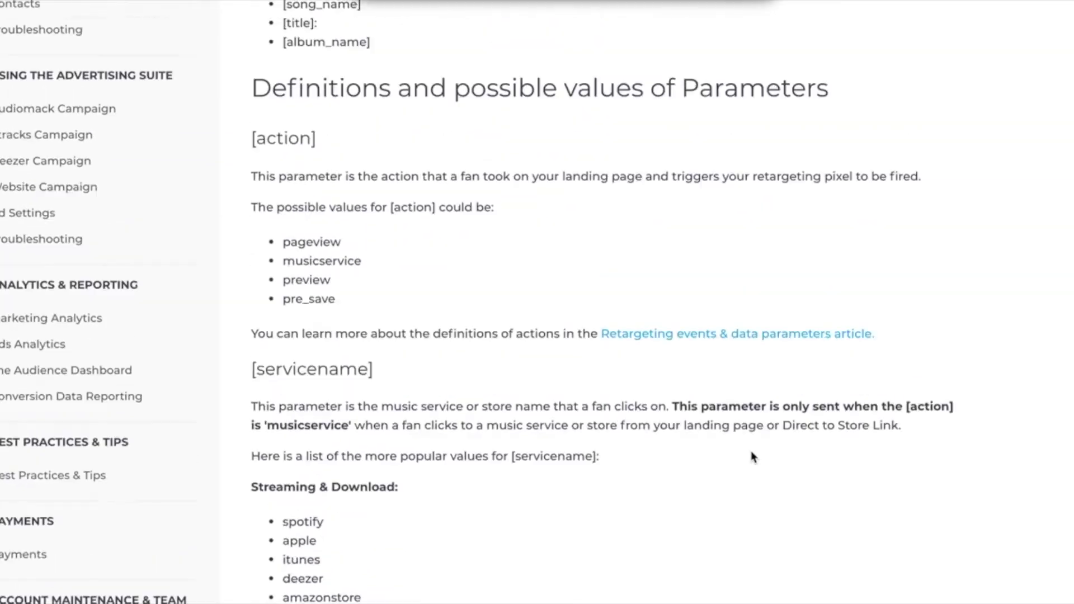
scroll(751, 456, "down", 1)
scroll(523, 379, "up", 2)
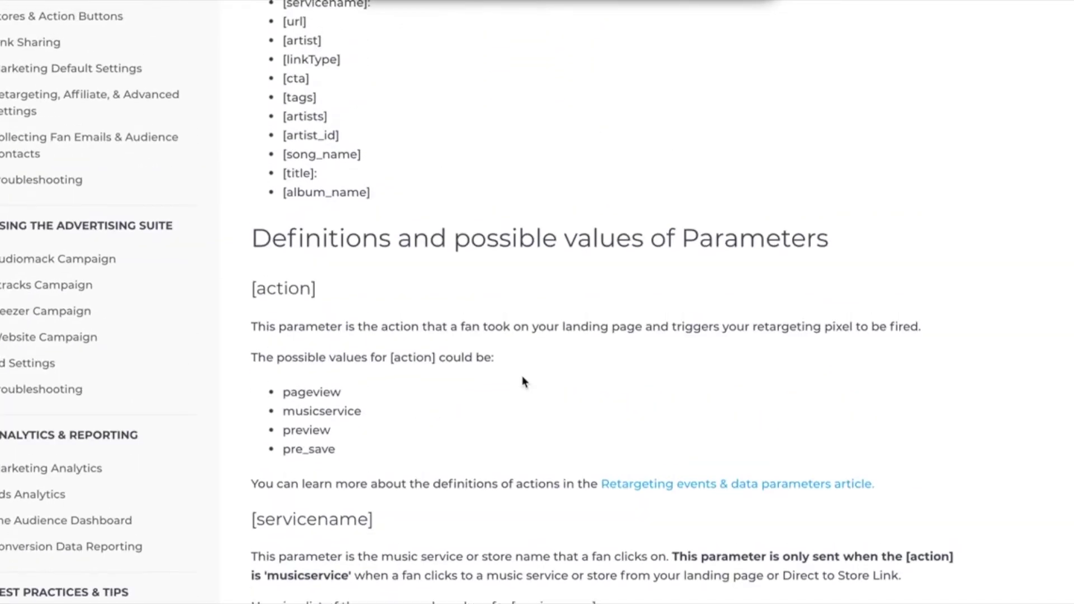
scroll(523, 381, "up", 2)
scroll(523, 380, "up", 1)
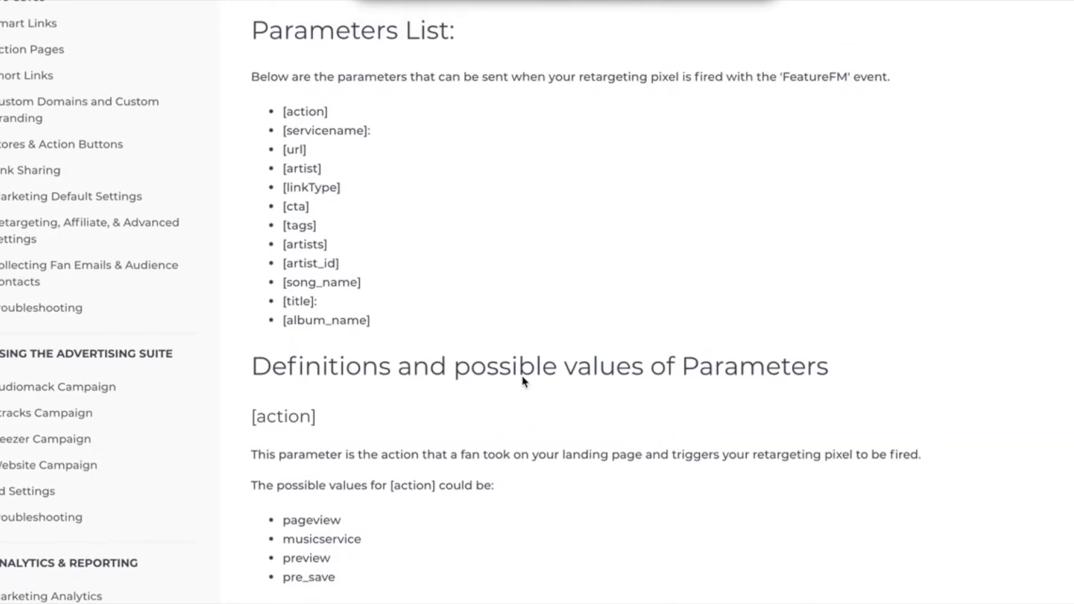
scroll(523, 380, "down", 1)
scroll(523, 381, "down", 1)
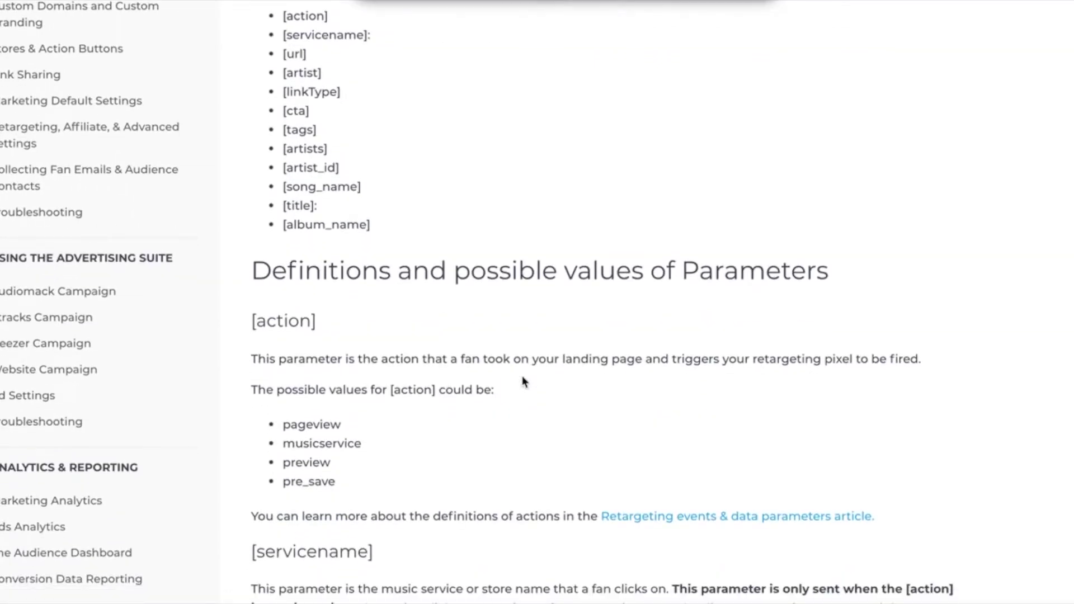
scroll(524, 382, "up", 4)
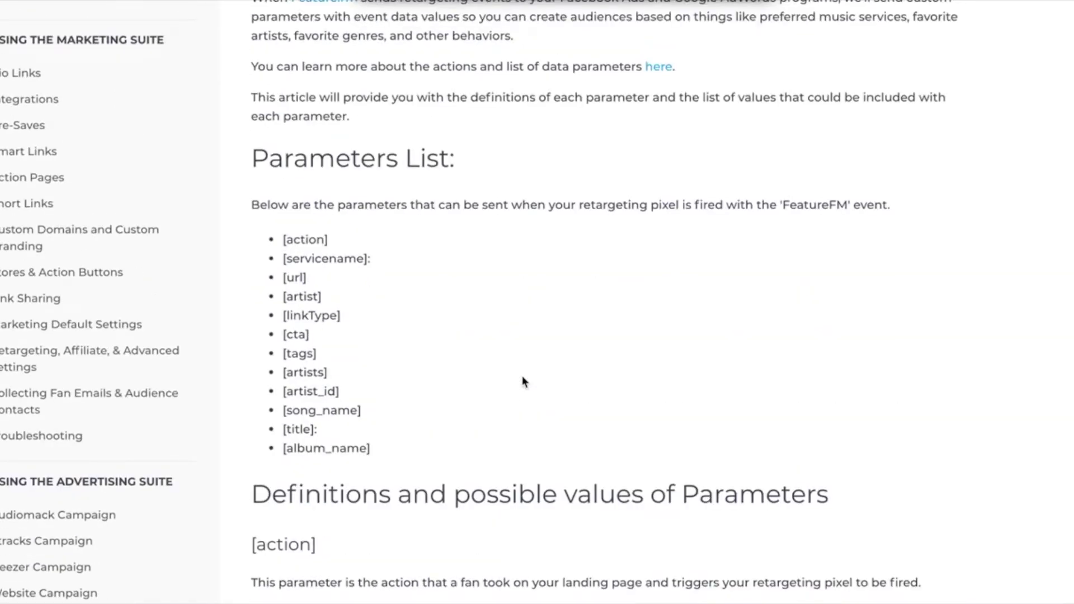
scroll(524, 382, "down", 5)
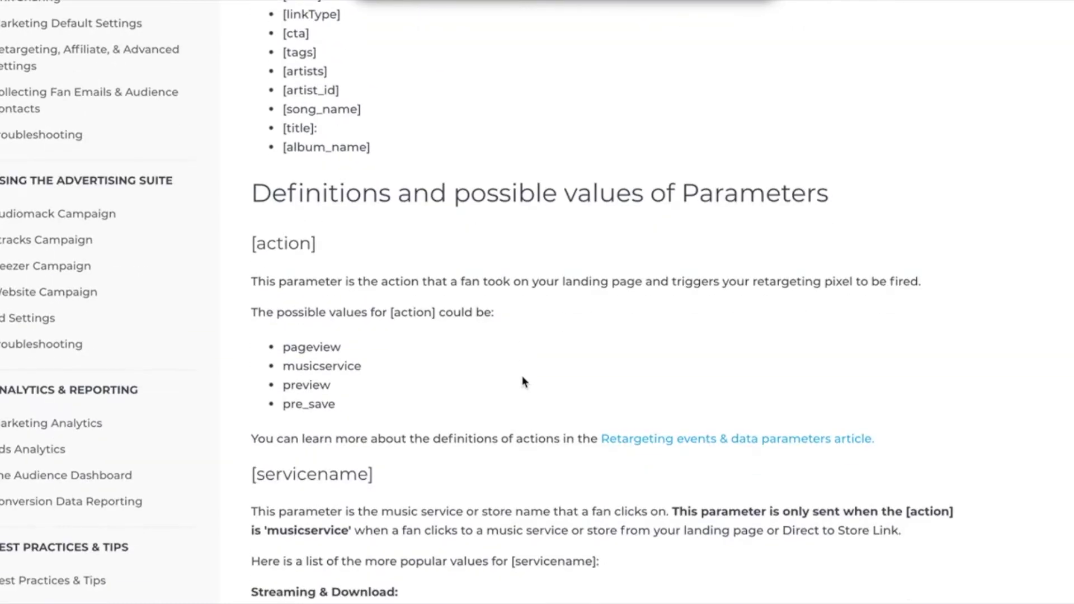
scroll(524, 382, "up", 5)
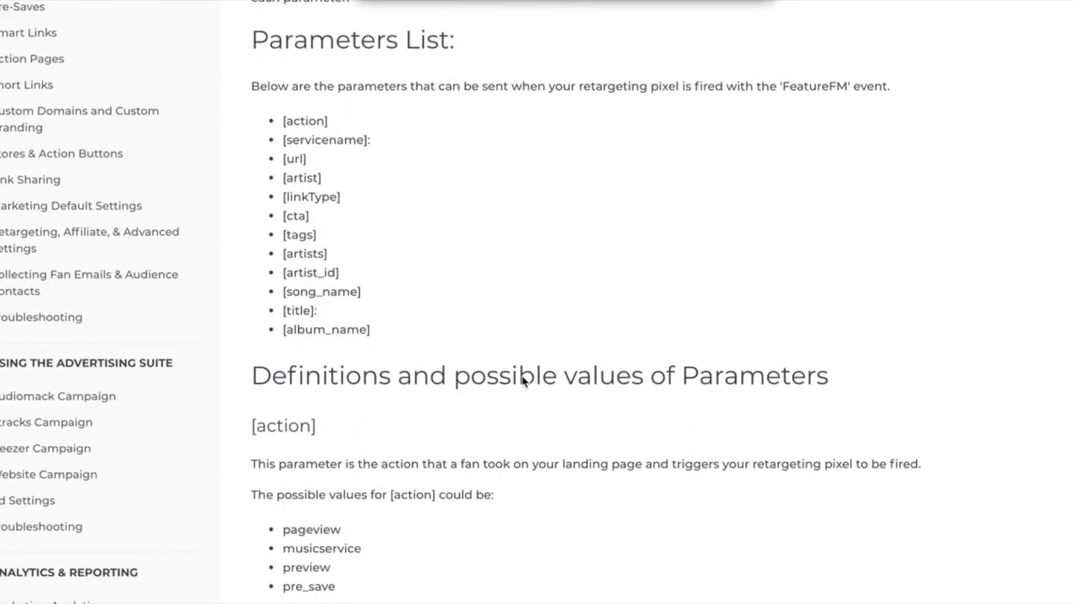
scroll(523, 382, "up", 1)
scroll(524, 381, "down", 7)
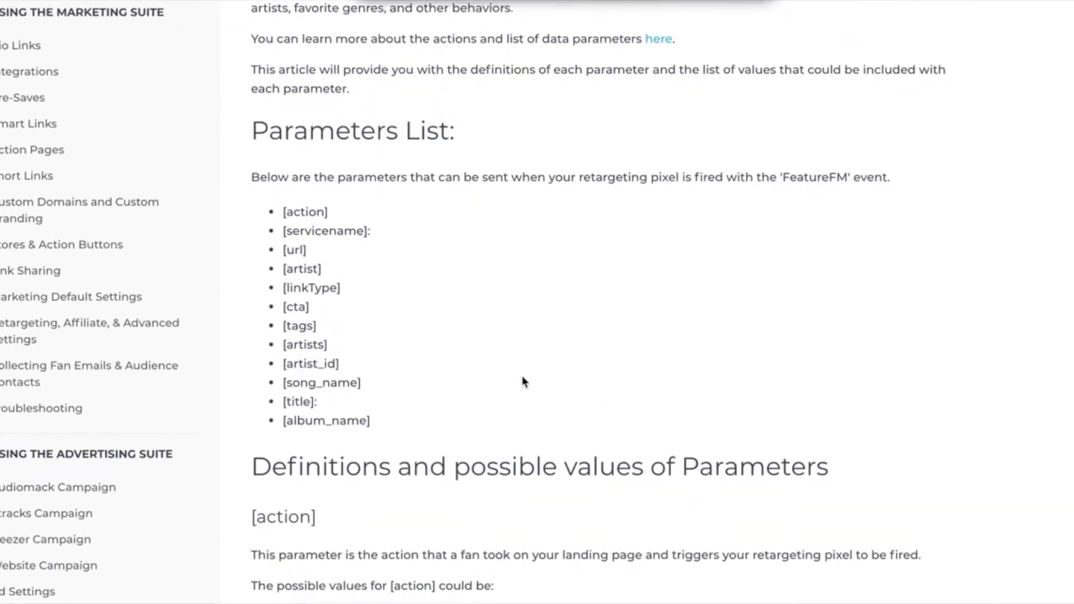
scroll(524, 382, "down", 15)
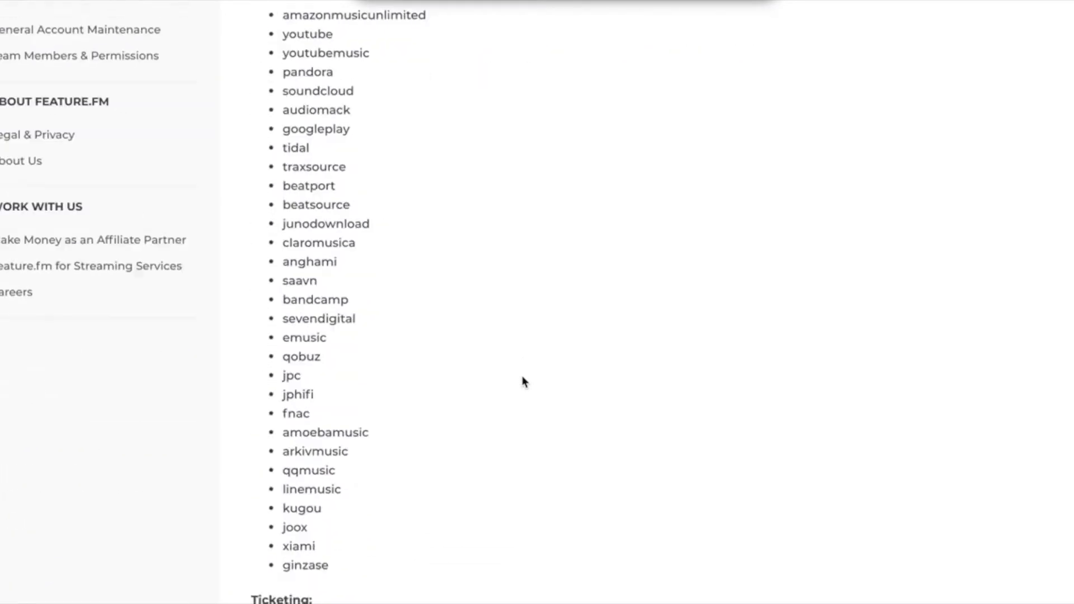
scroll(524, 382, "down", 8)
scroll(524, 382, "down", 7)
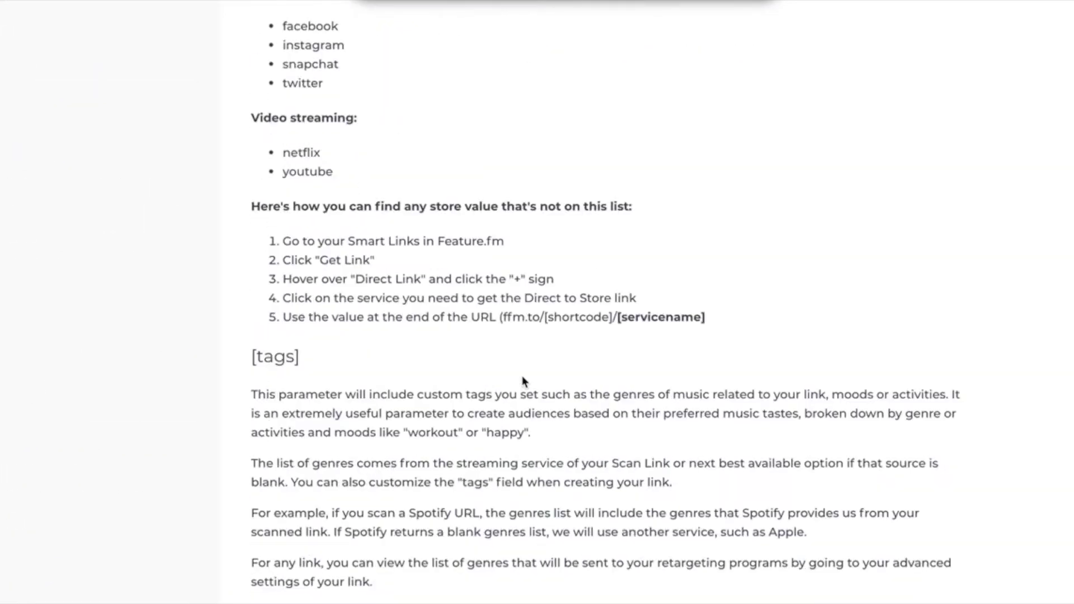
scroll(524, 382, "down", 4)
scroll(524, 382, "up", 3)
scroll(524, 382, "up", 20)
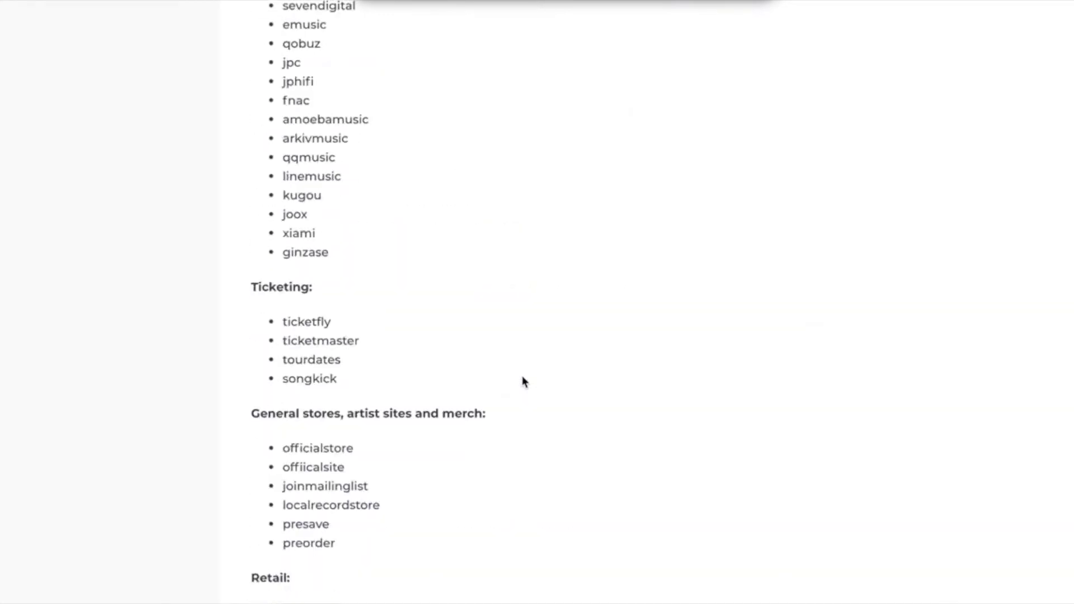
scroll(524, 382, "up", 3)
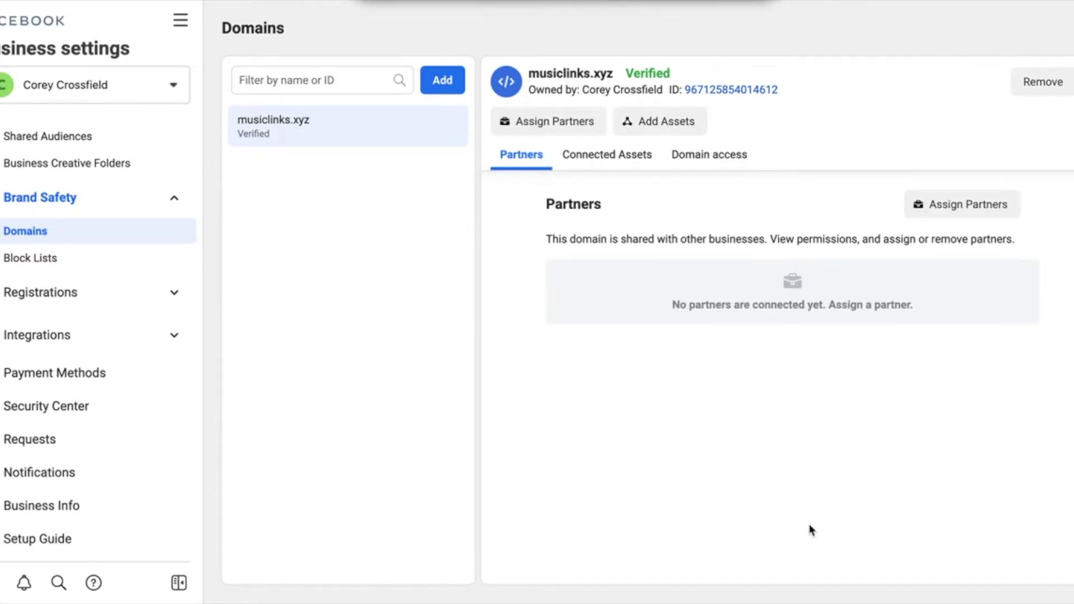
Leave the musiclinks.xyz domain details for Data Sources > Pixels, showing the Frequency pixel.
scroll(92, 311, "up", 2)
scroll(93, 313, "up", 4)
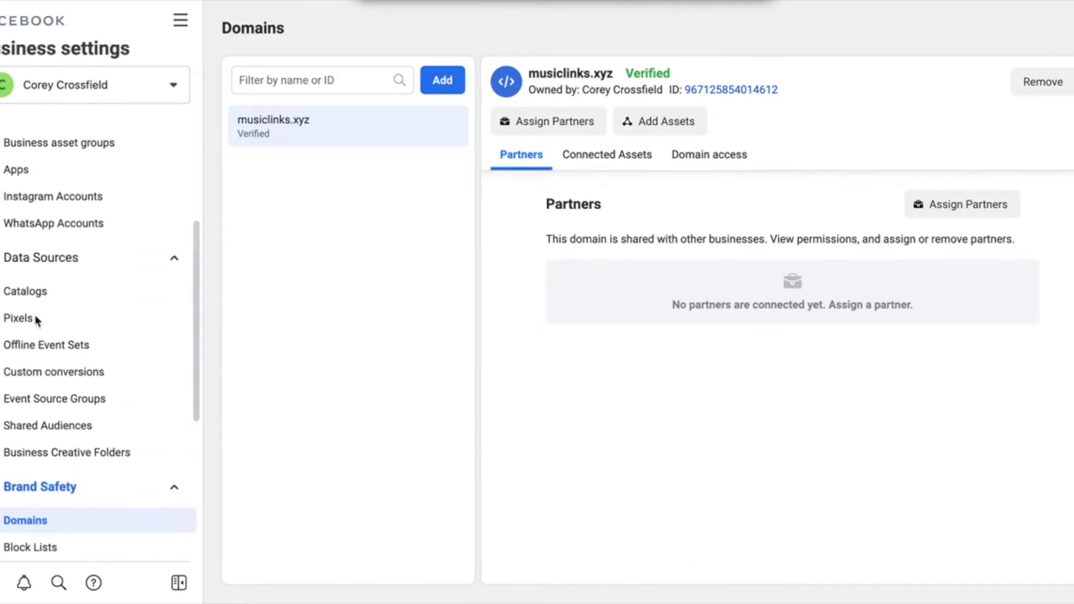
left_click(22, 320)
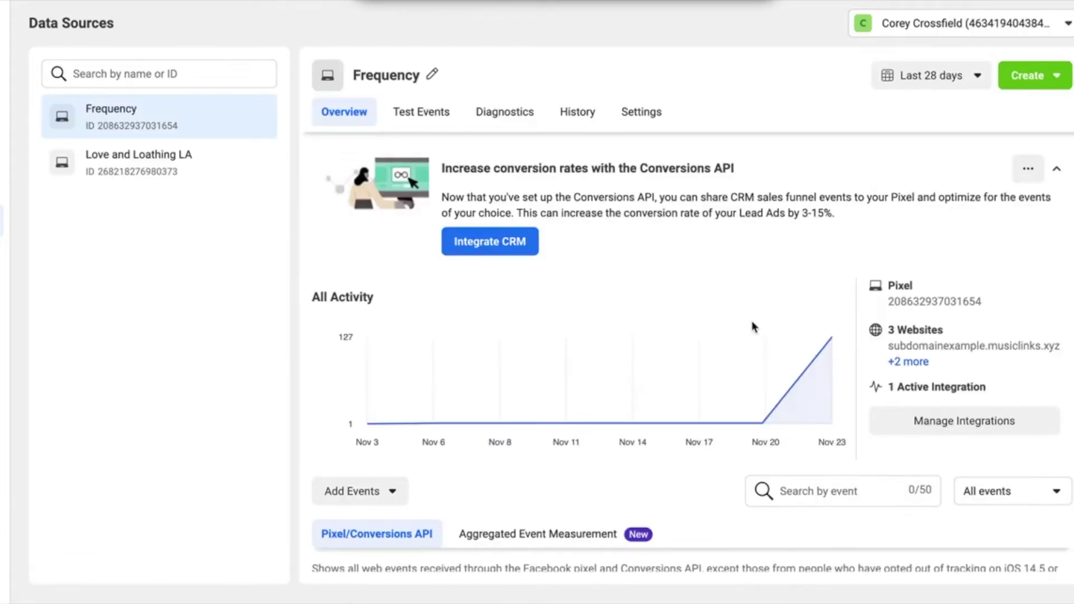
Review the Frequency pixel's PageView and FeatureFM events, then start a new custom conversion.
scroll(752, 327, "down", 2)
scroll(752, 327, "down", 2)
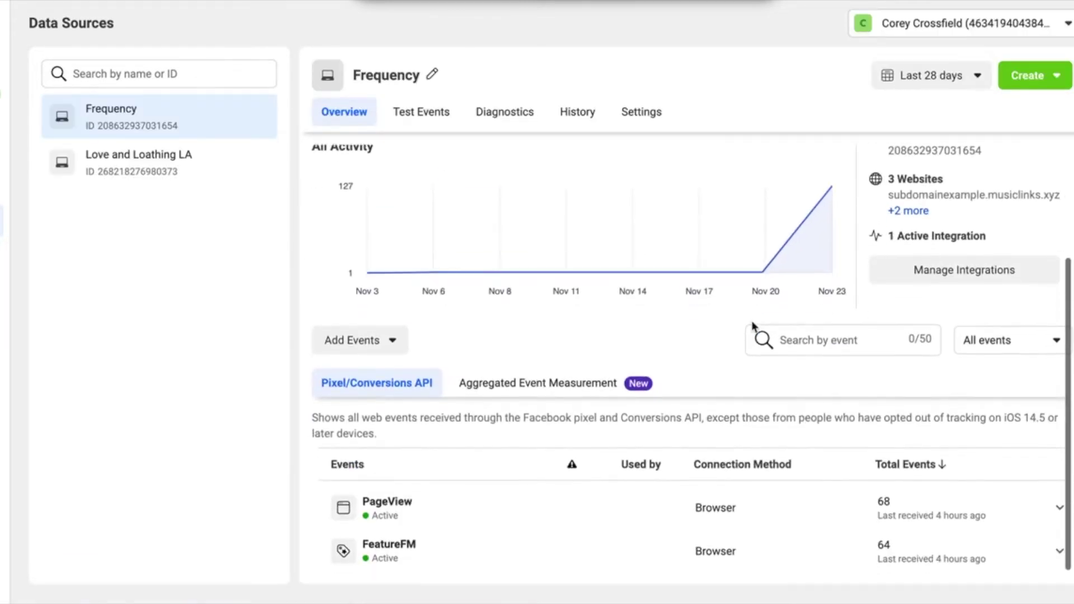
scroll(752, 324, "up", 3)
scroll(753, 328, "down", 3)
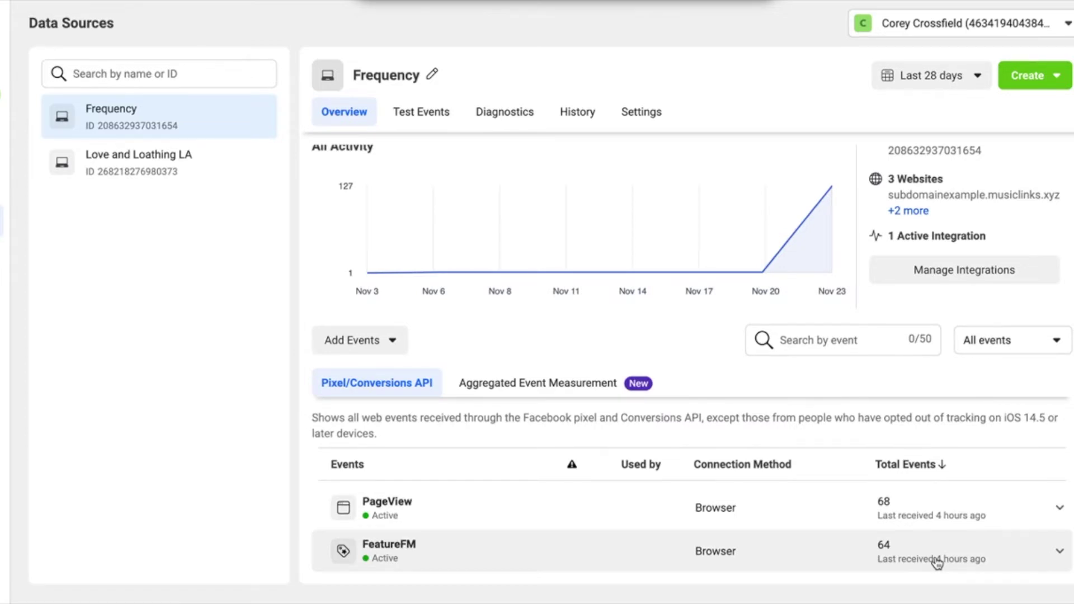
scroll(937, 563, "up", 3)
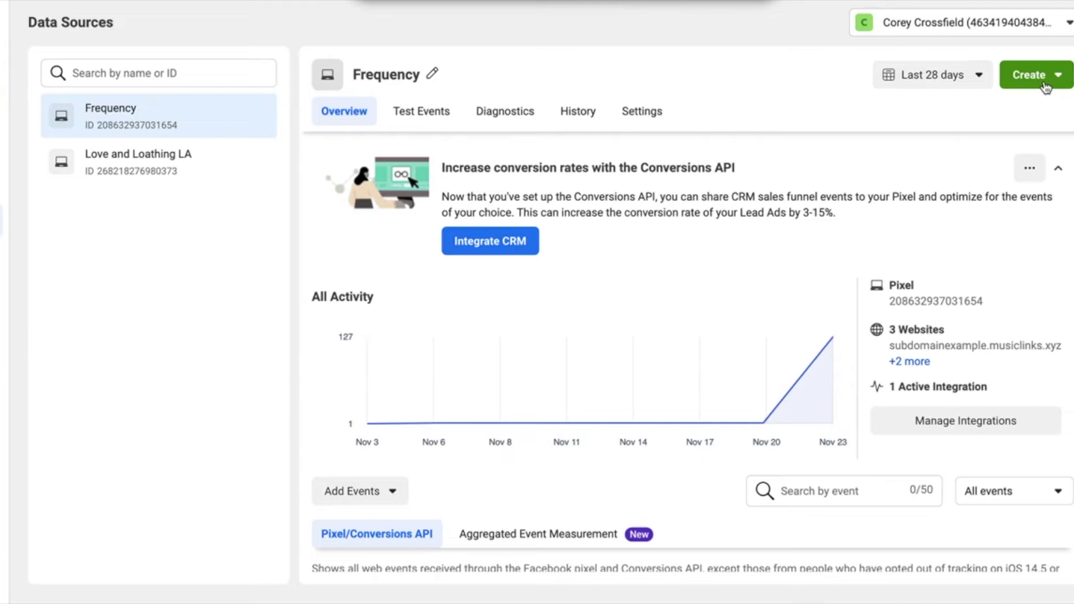
left_click(1043, 83)
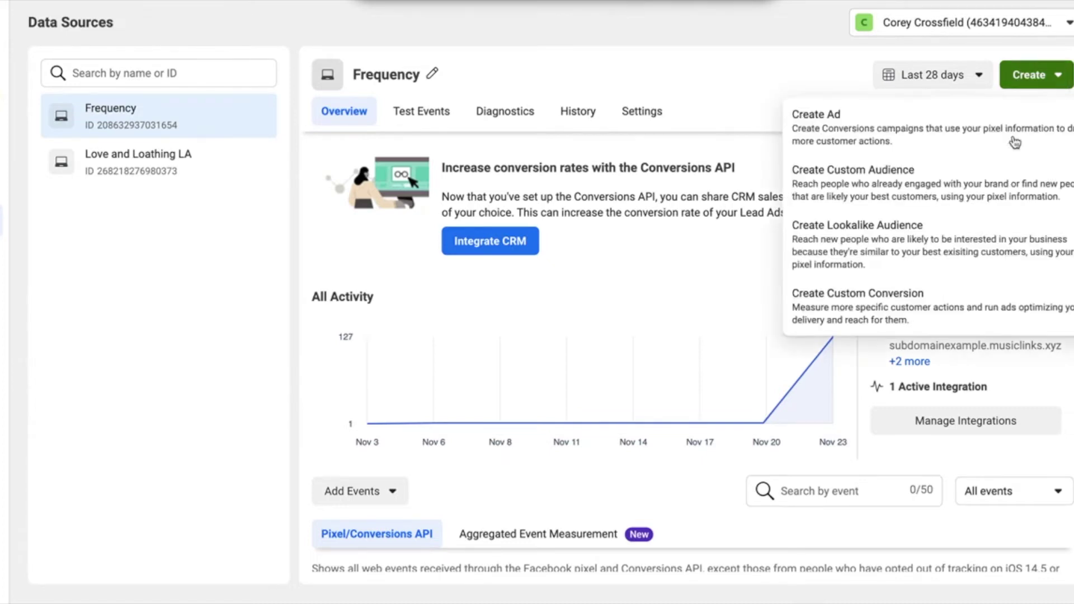
left_click(930, 305)
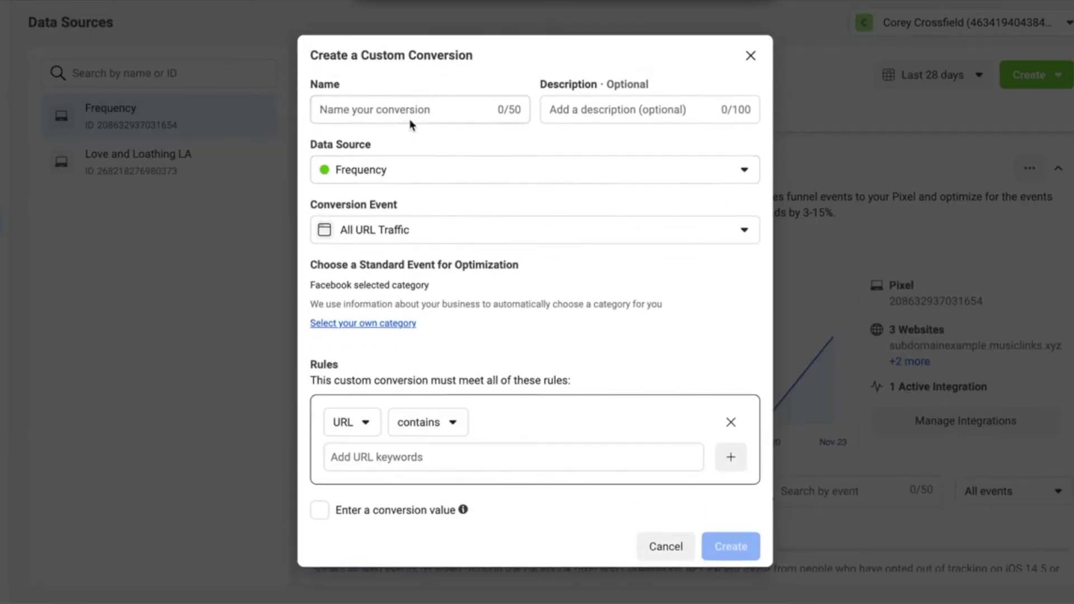
Name the custom conversion 'Pageview', base it on the FeatureFM event, and add a rule.
left_click(411, 110)
type("Pageview")
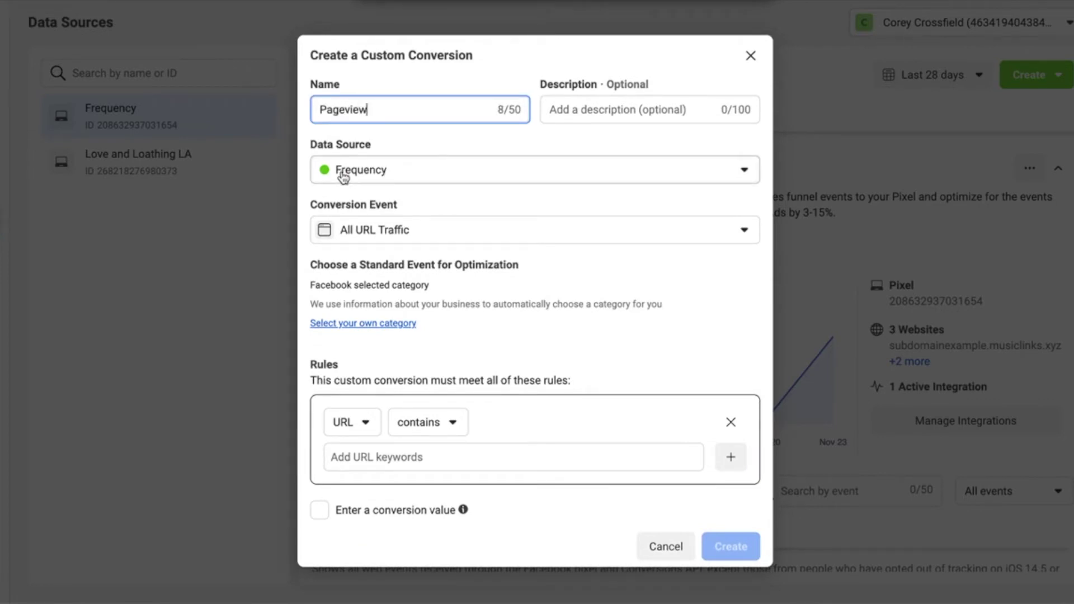
left_click(368, 234)
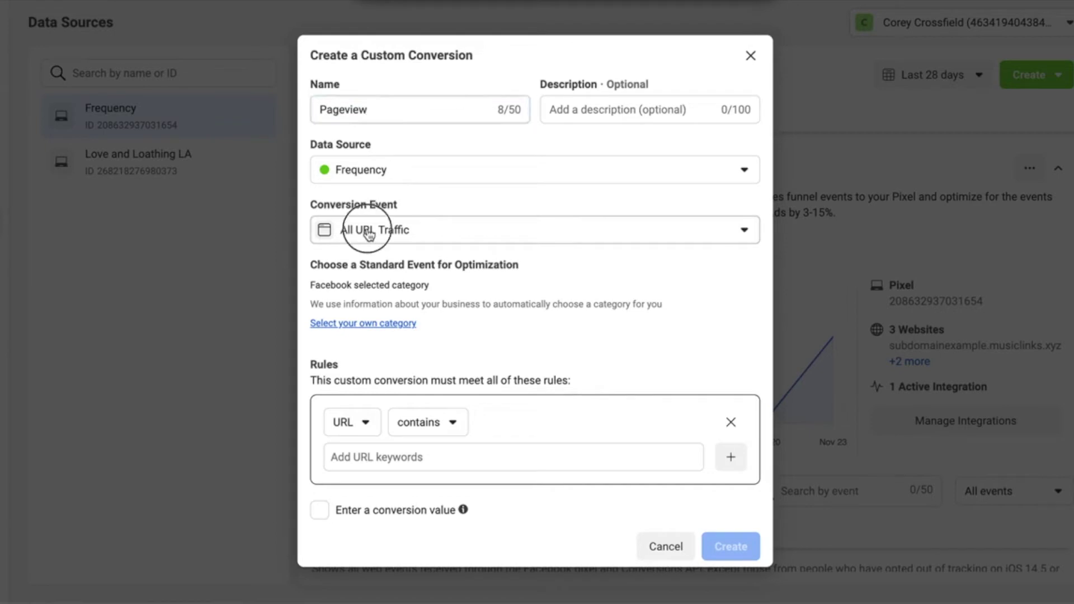
left_click(391, 328)
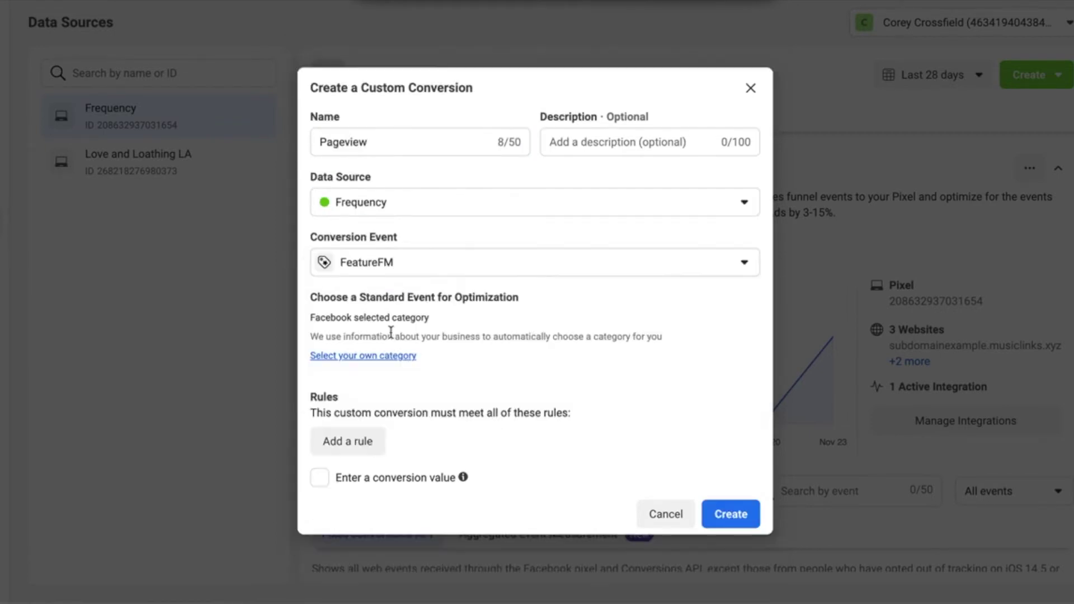
left_click(358, 445)
Set the rule to Event Parameters, requiring the action parameter to contain 'pageview'.
left_click(346, 421)
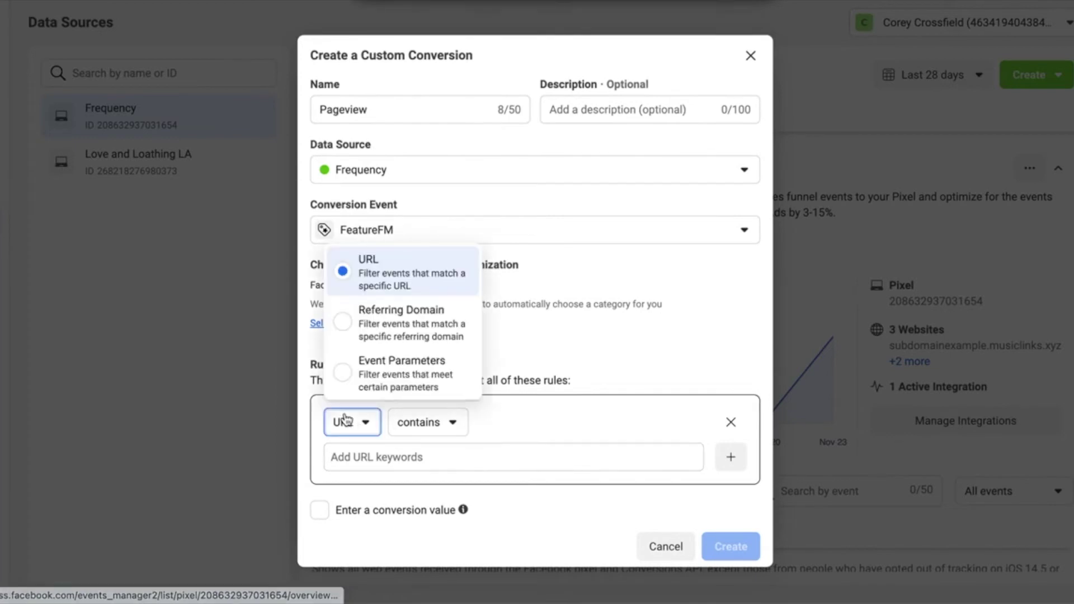
left_click(378, 375)
left_click(510, 424)
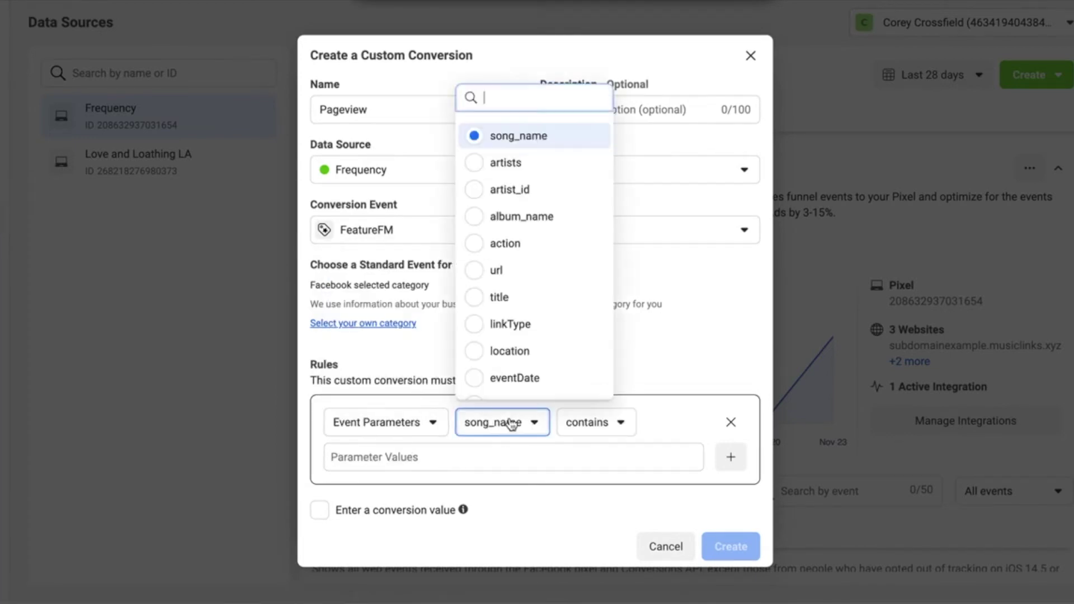
scroll(520, 269, "down", 1)
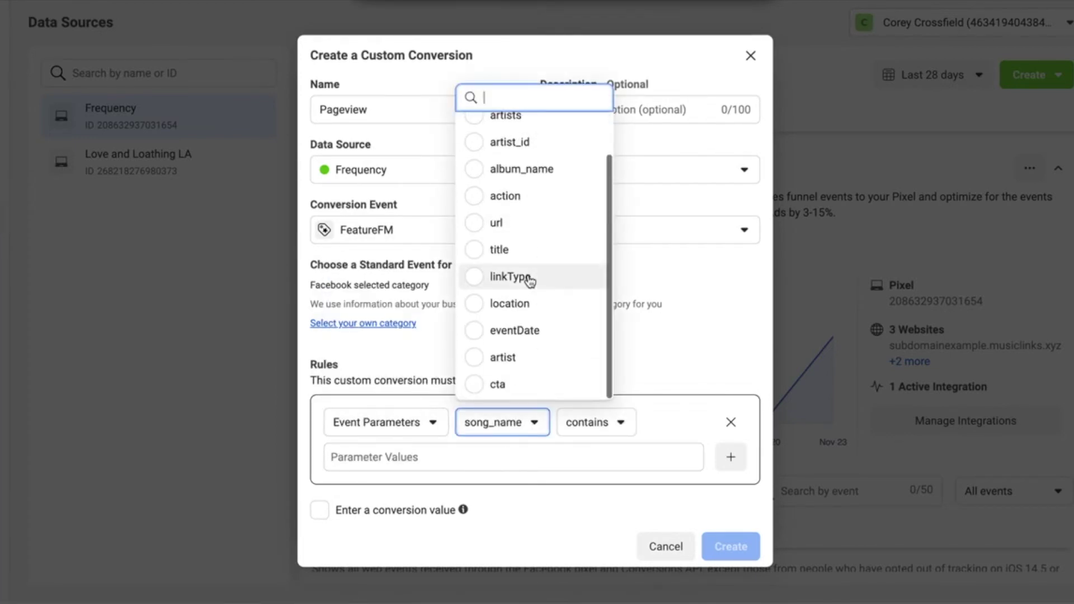
scroll(528, 280, "up", 2)
scroll(527, 280, "down", 1)
scroll(527, 280, "up", 1)
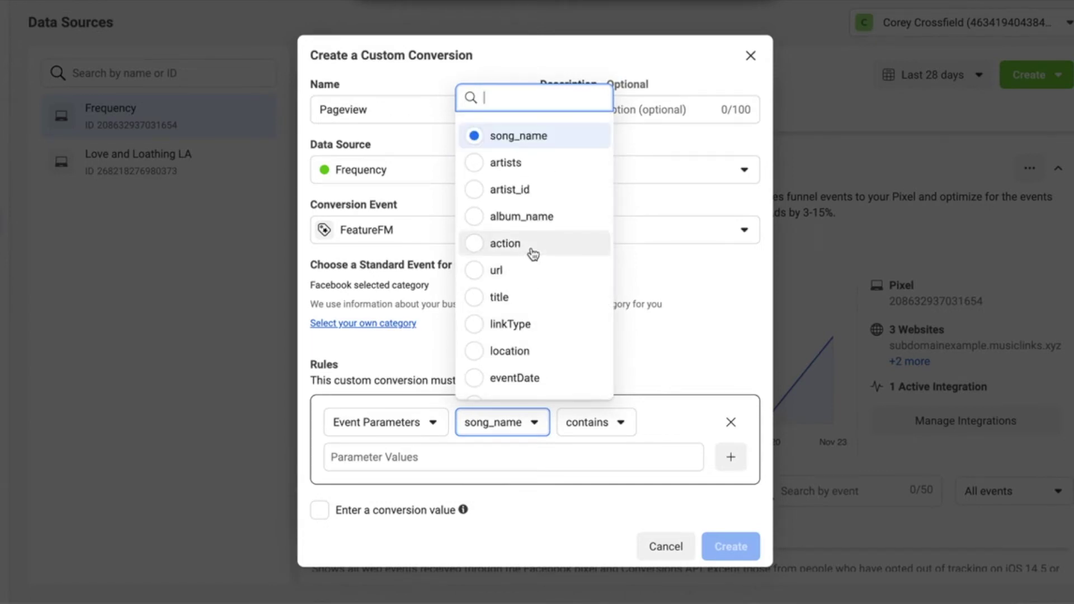
left_click(531, 250)
left_click(557, 457)
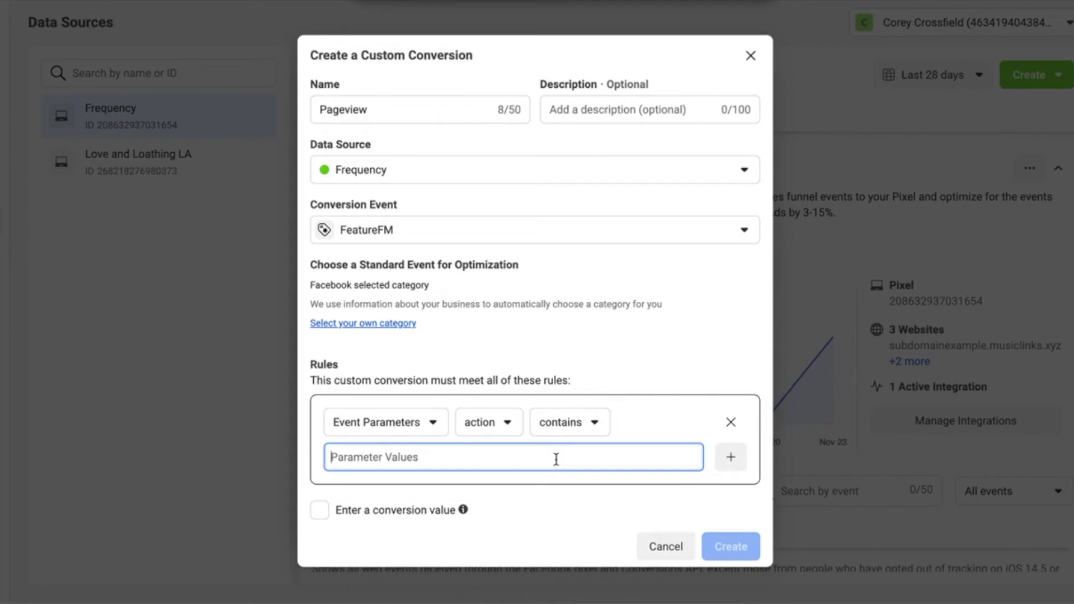
type("pageview")
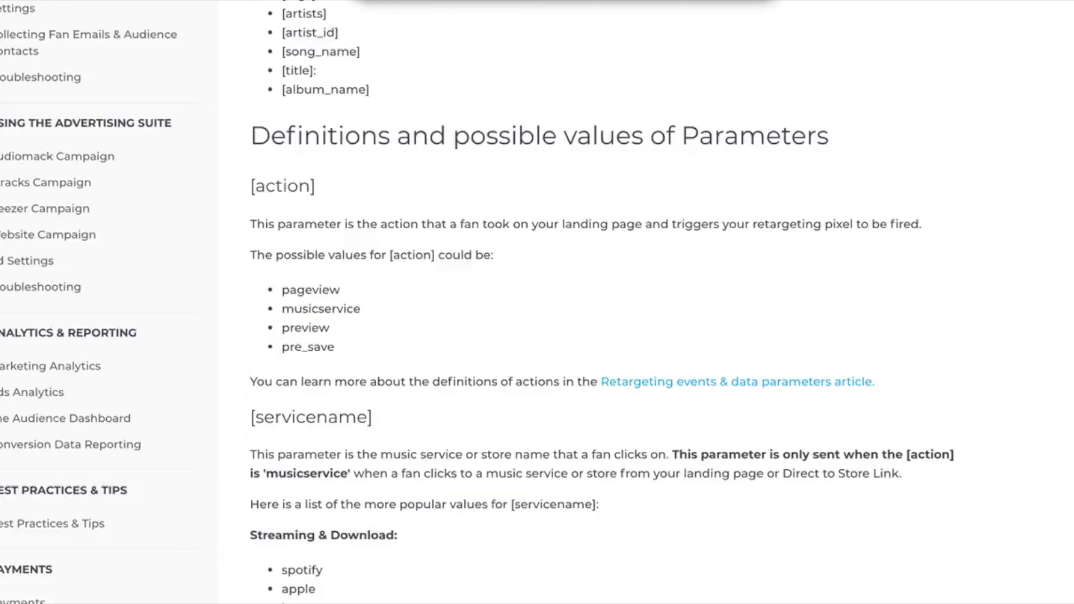
scroll(546, 278, "up", 1)
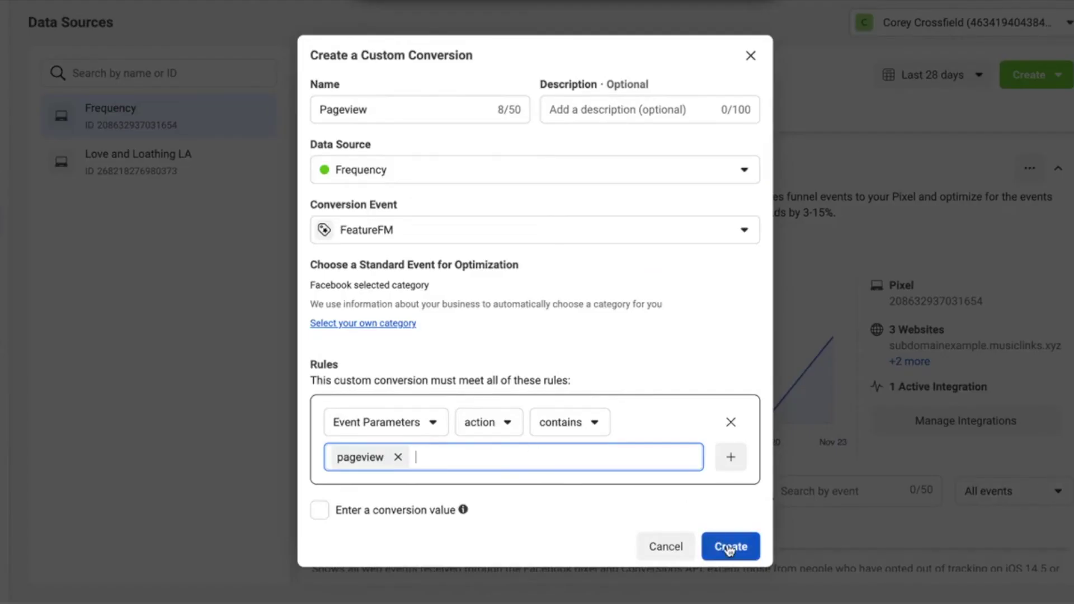
Create the Pageview conversion, dismiss the success message, and scroll to the pixel's events list.
left_click(722, 545)
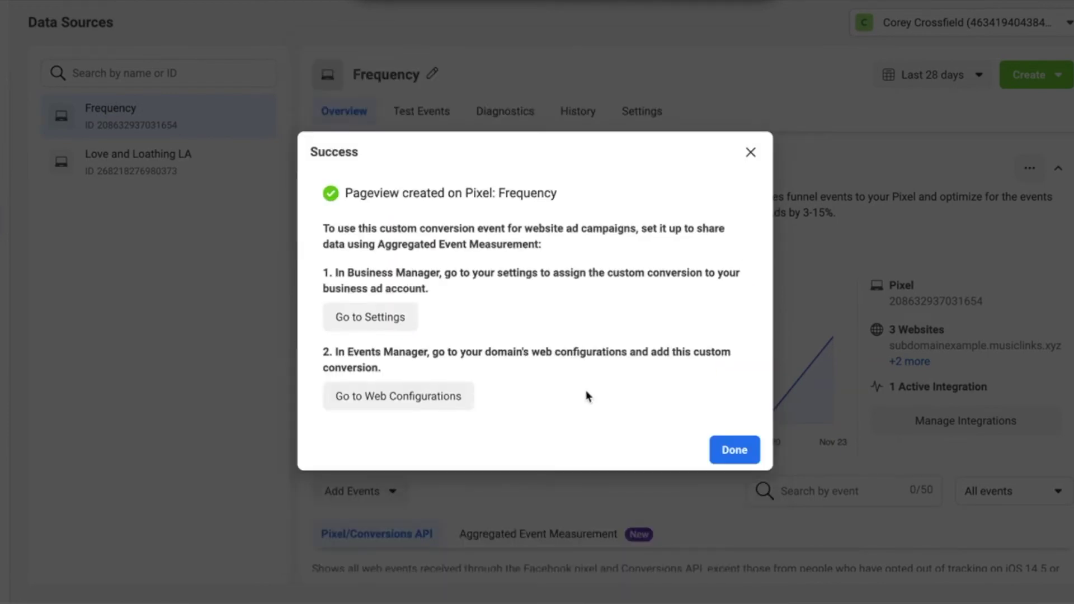
left_click(729, 443)
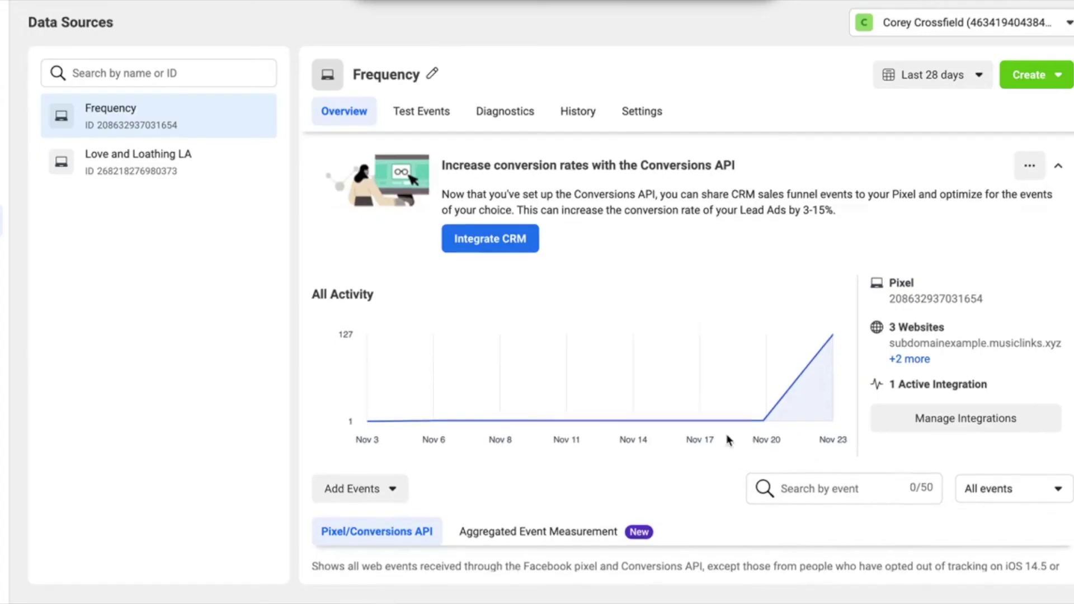
scroll(728, 440, "down", 2)
scroll(728, 440, "down", 2)
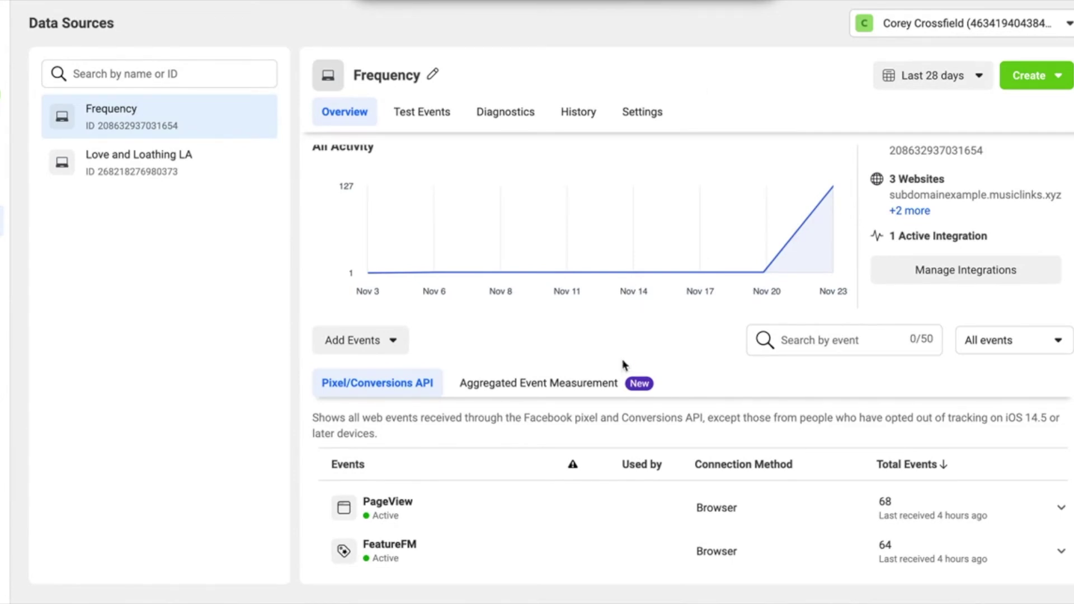
Open Configure Web Events from the Aggregated Event Measurement tab.
left_click(534, 389)
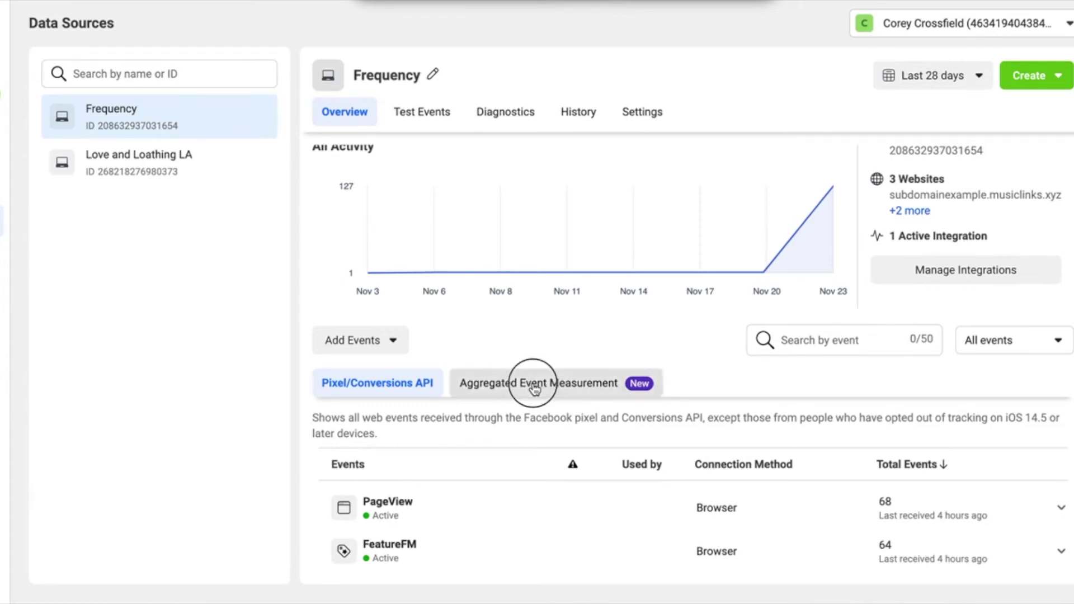
left_click(681, 536)
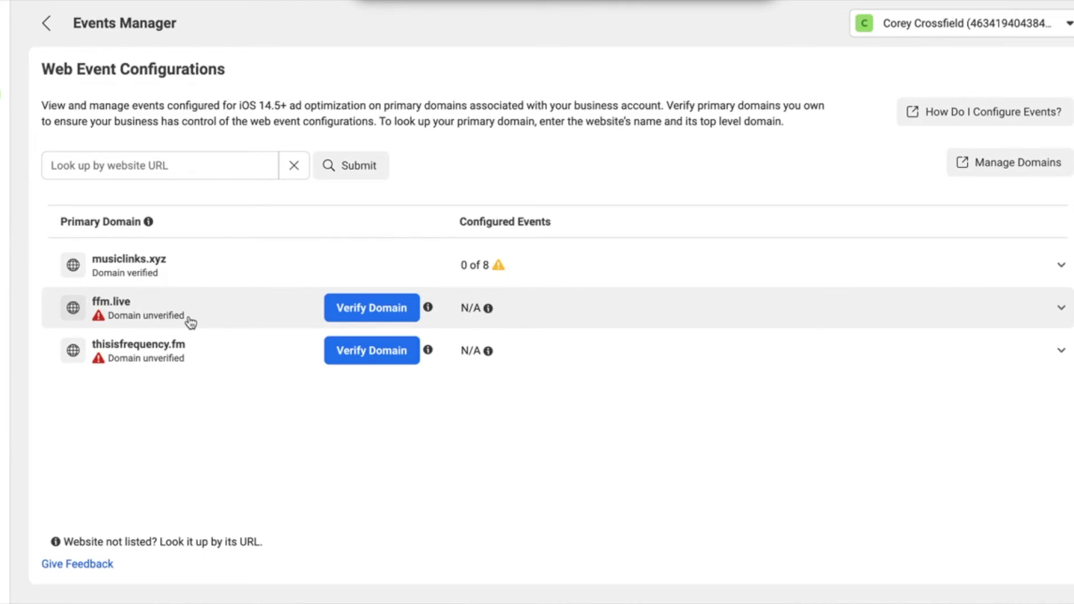
Start editing musiclinks.xyz's managed events and add a new event slot.
left_click(227, 269)
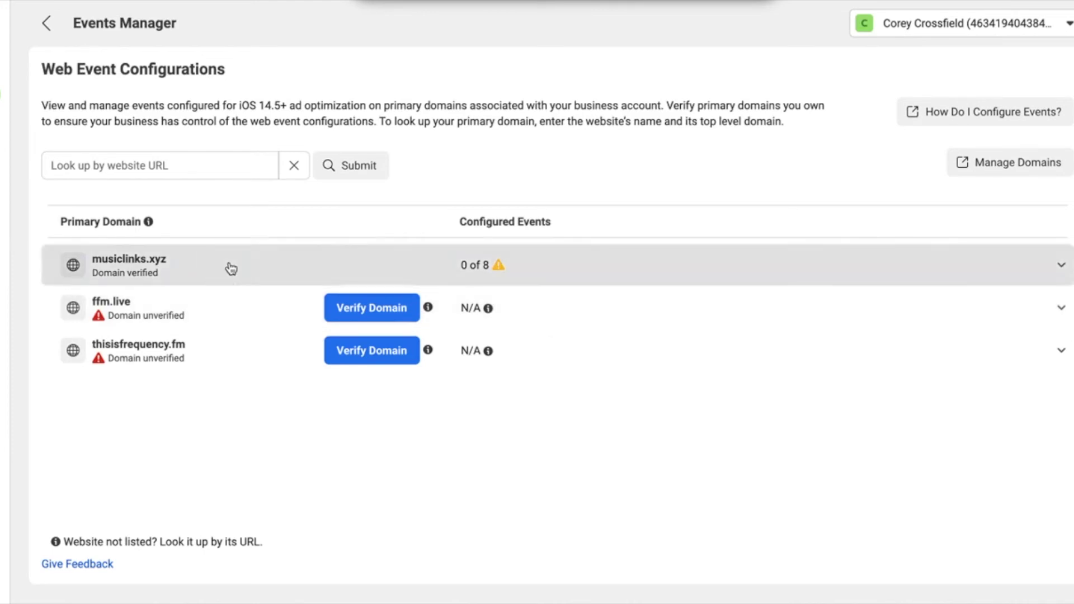
left_click(545, 360)
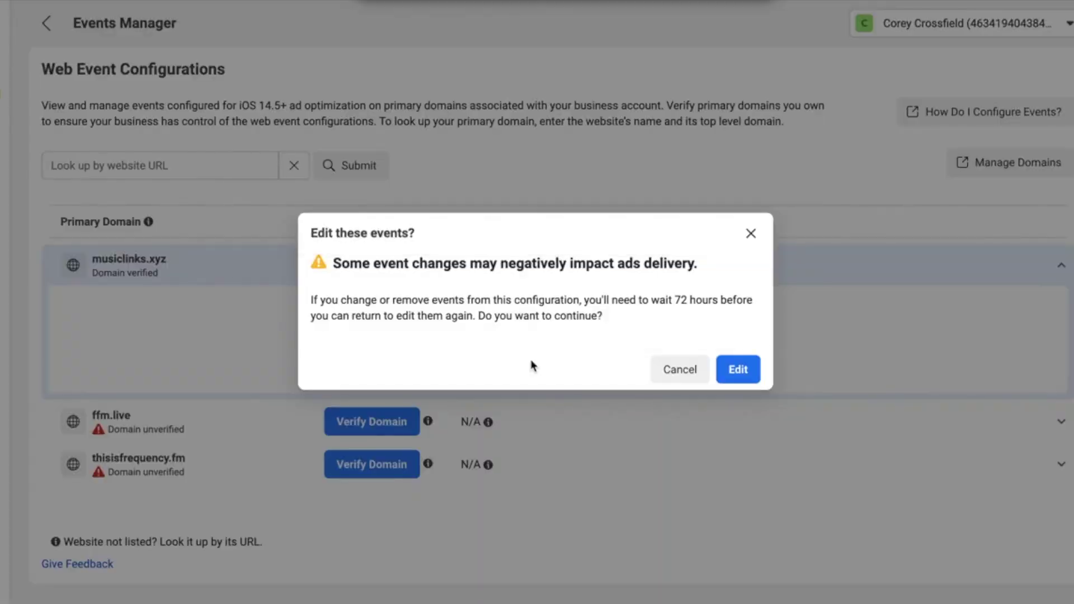
left_click(753, 380)
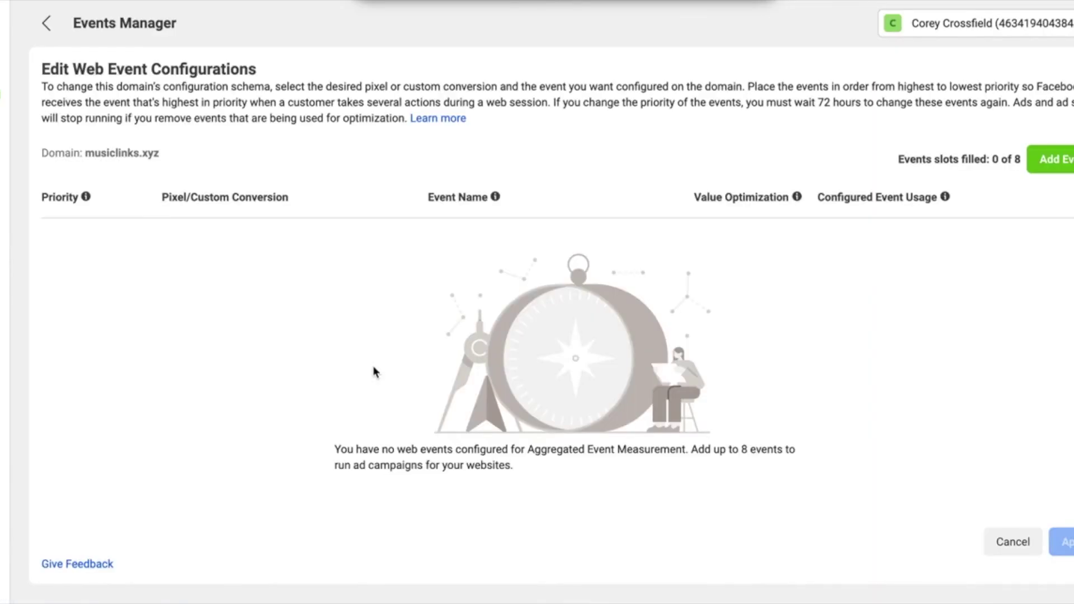
left_click(1032, 161)
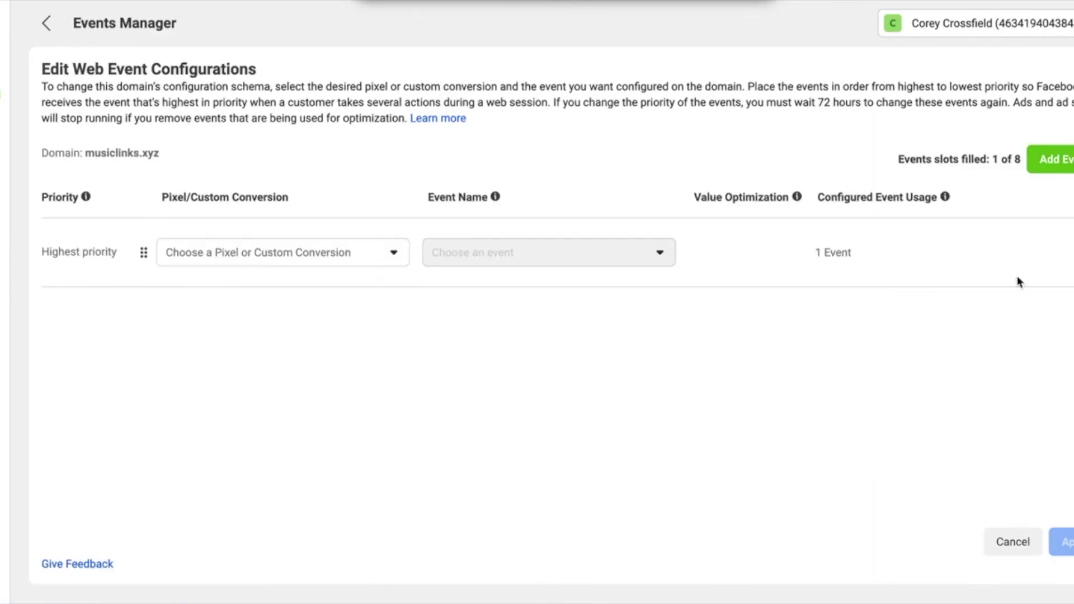
Fill the new slot with the Pageview custom conversion and apply the configuration.
left_click(277, 251)
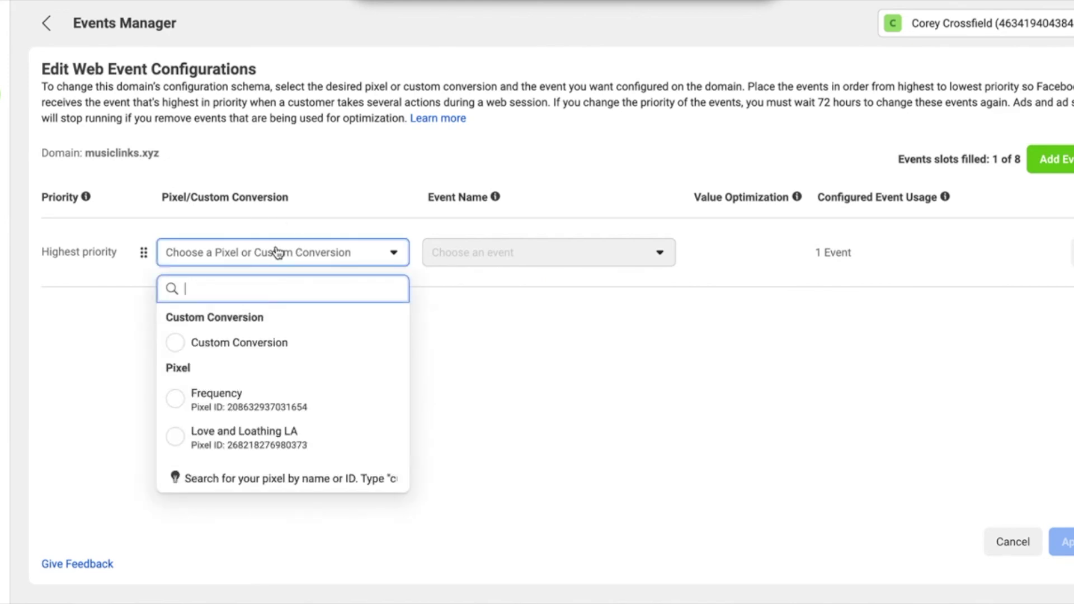
left_click(275, 344)
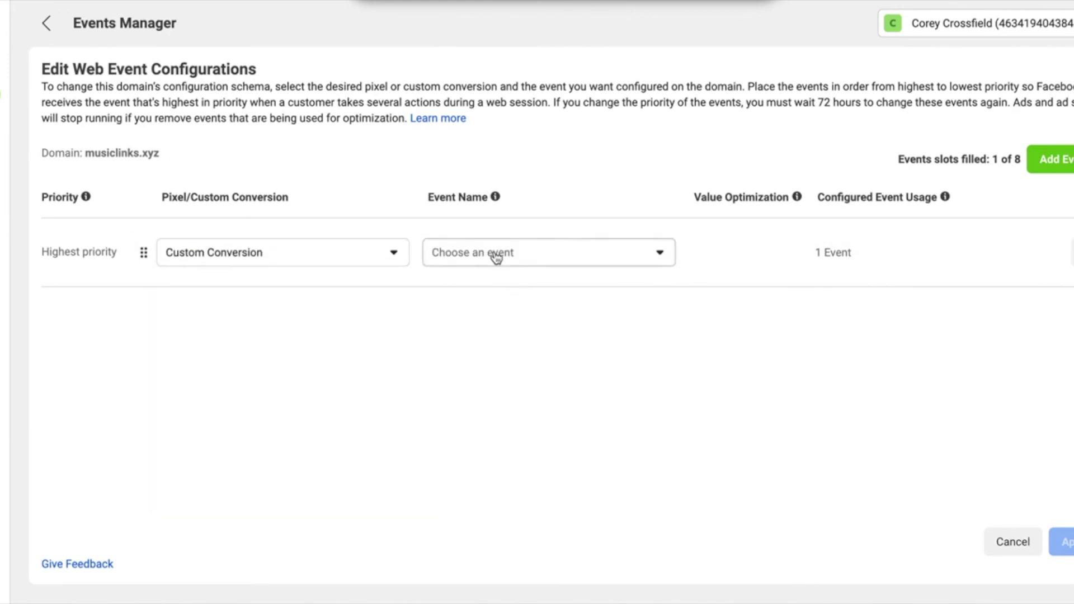
left_click(496, 256)
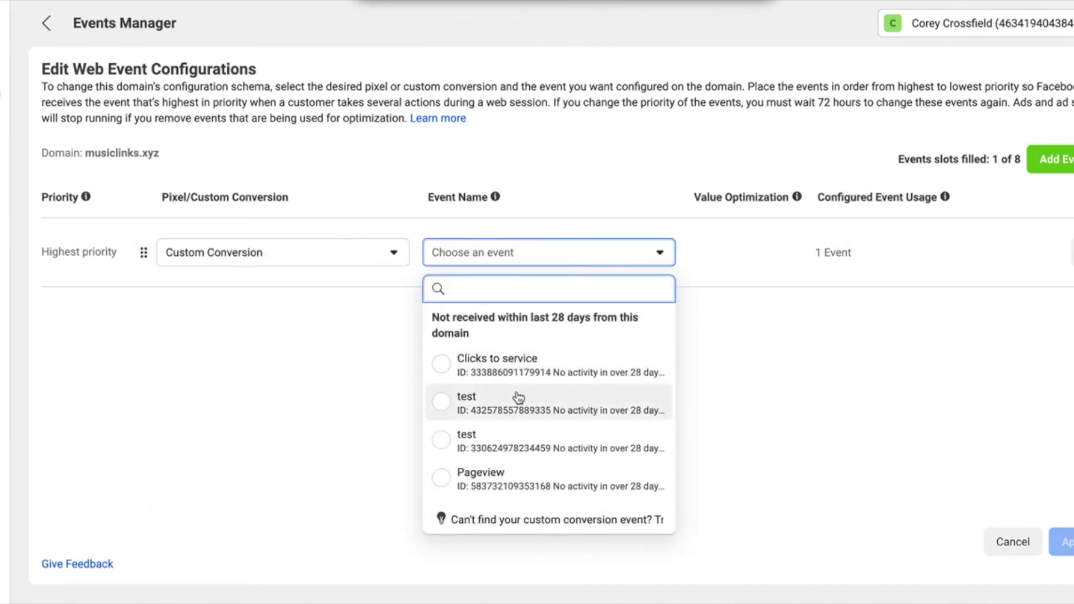
left_click(481, 478)
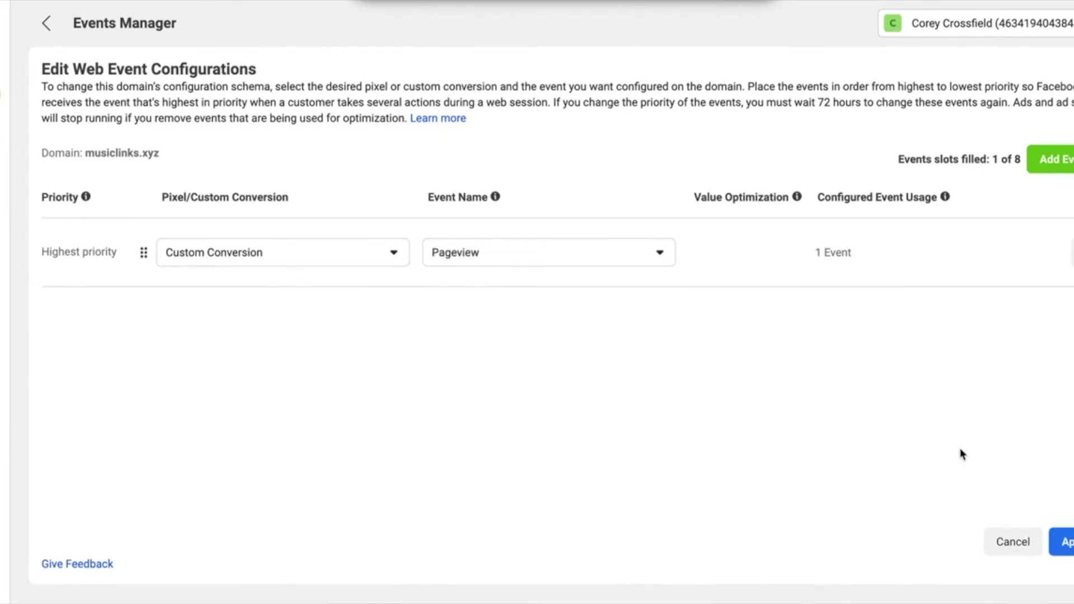
left_click(1063, 542)
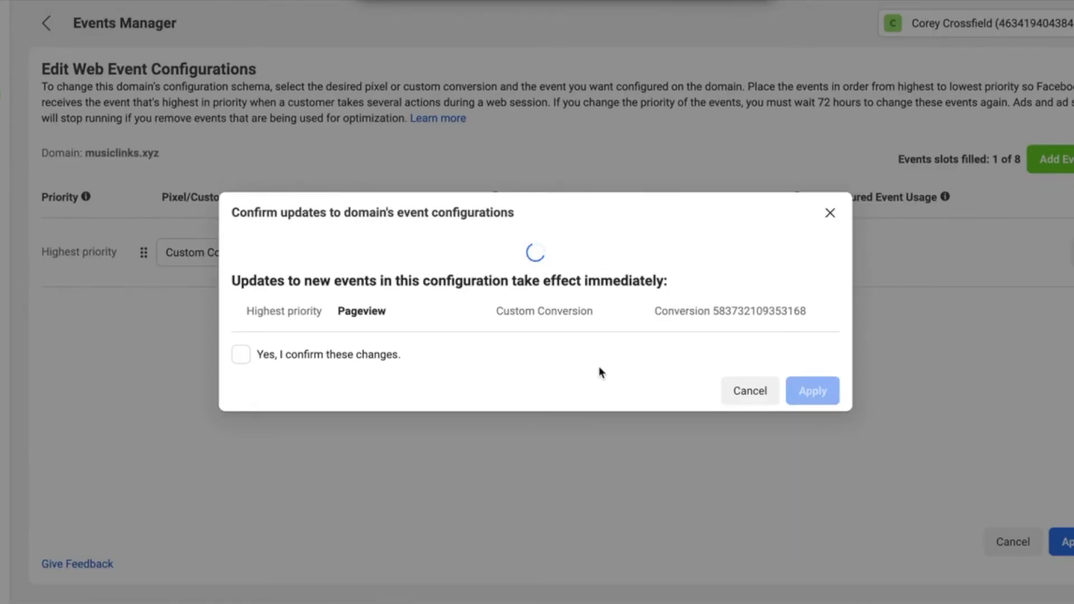
Tick 'Yes, I confirm these changes', apply them, and close the success notice.
left_click(326, 338)
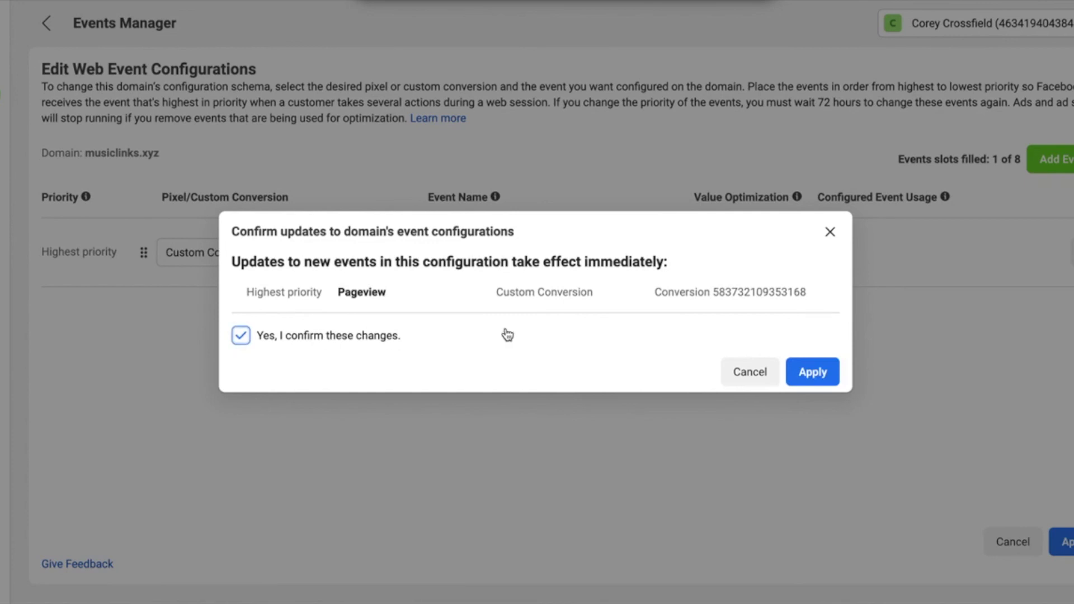
left_click(812, 372)
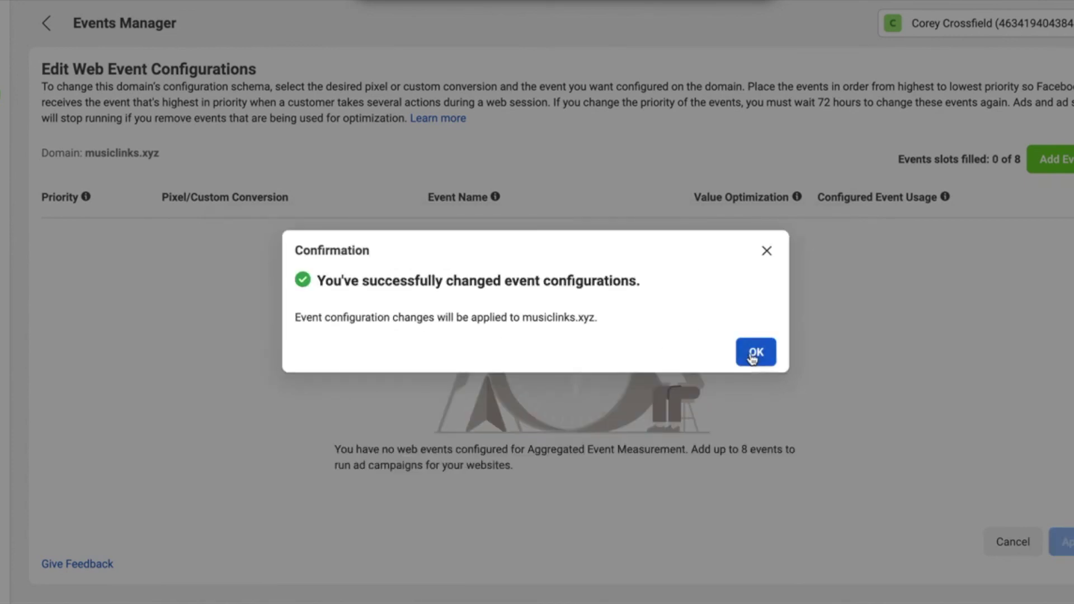
left_click(755, 350)
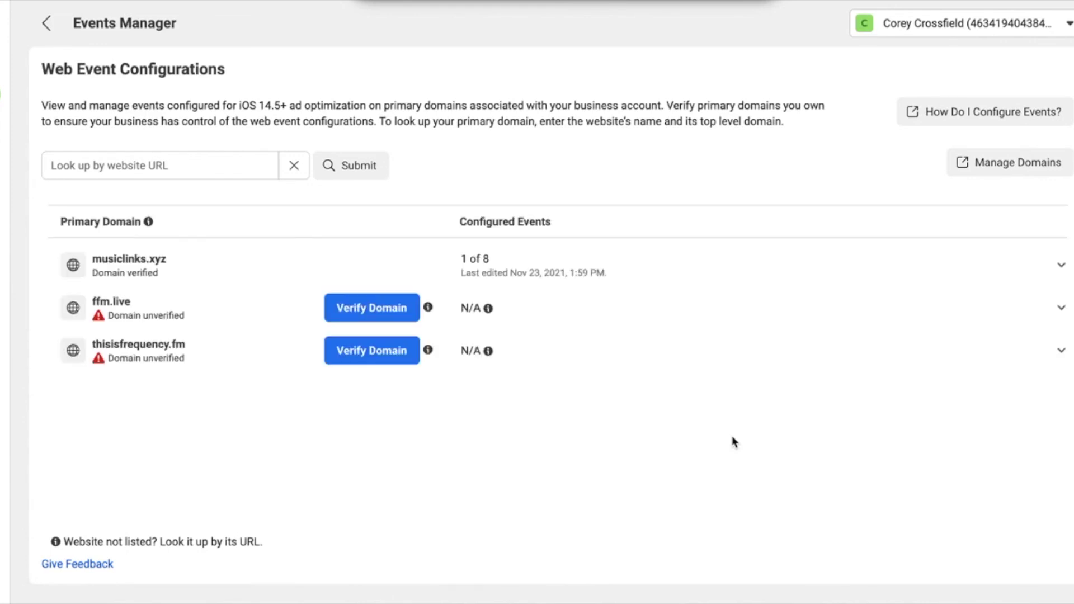